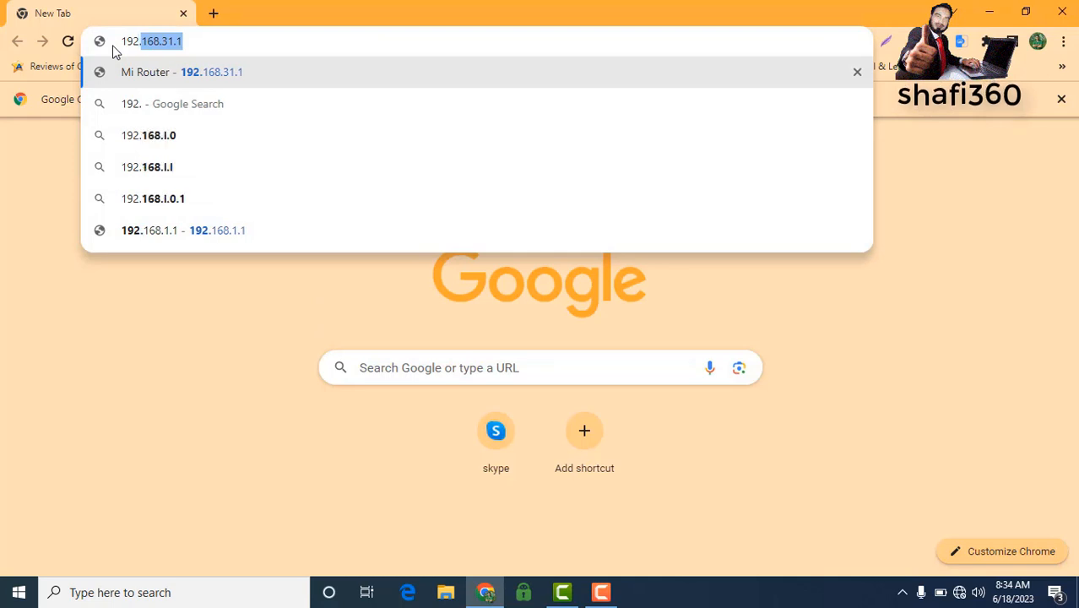
# Step: Enter 192.168.1.1 in Chrome's address bar and load it
pyautogui.write('.')
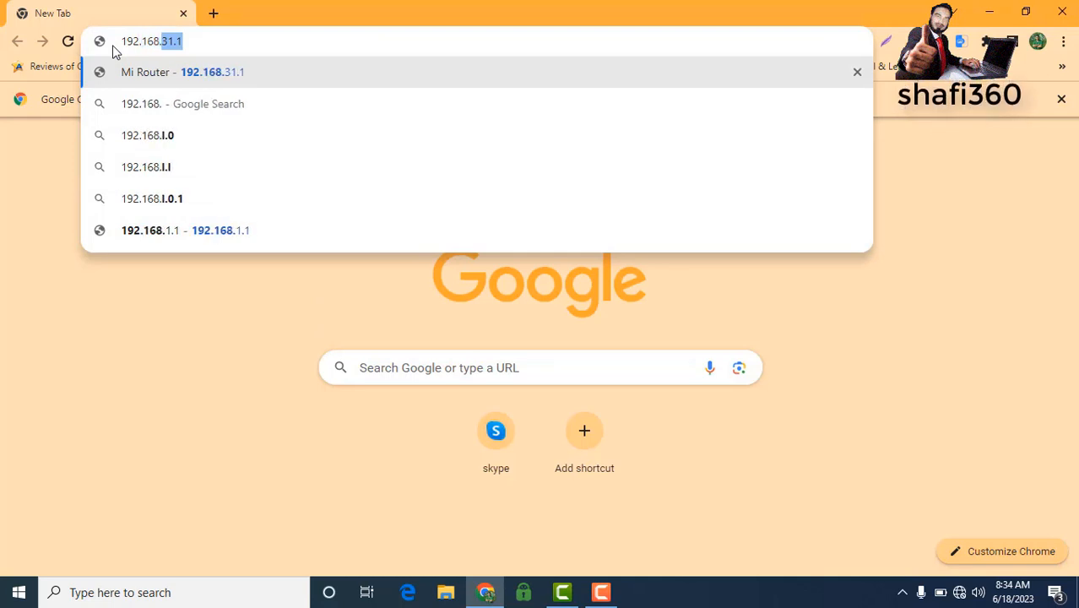
pyautogui.write('1')
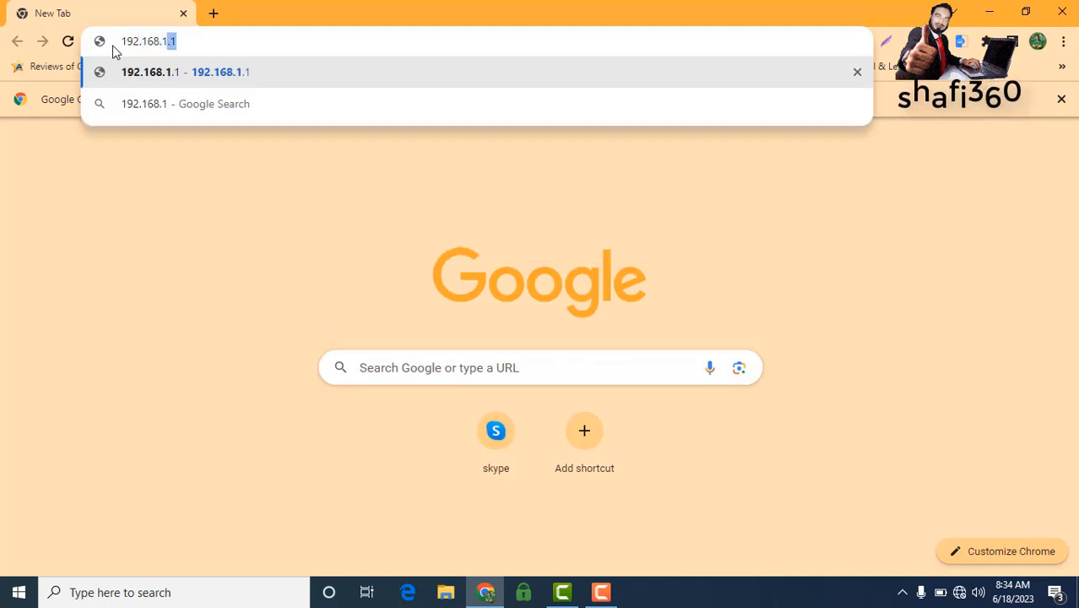
pyautogui.write('.1')
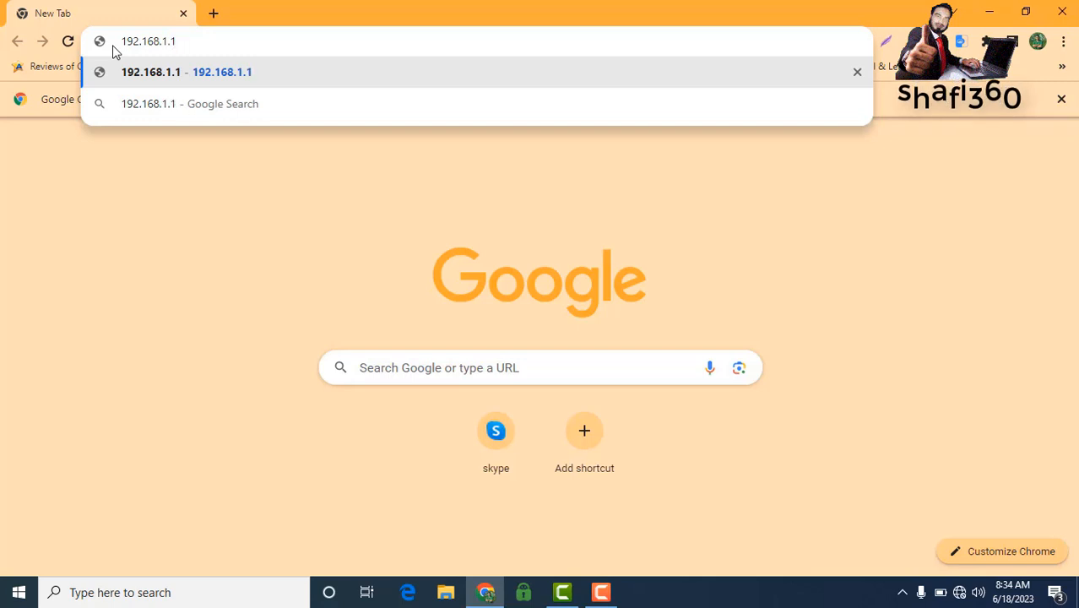
pyautogui.press('Return')
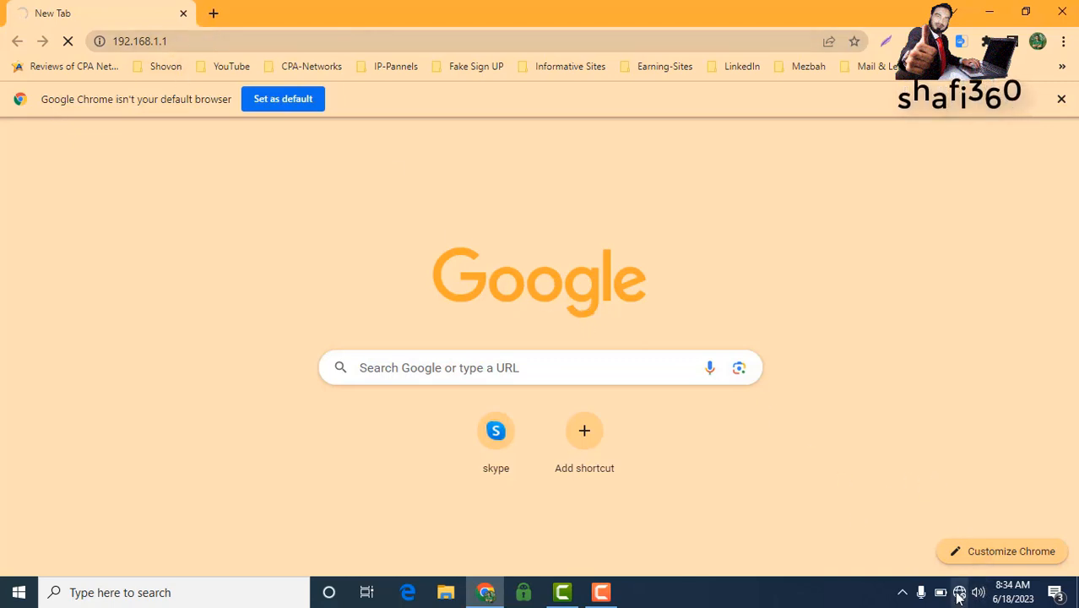
# Step: From the tray network icon, go through Network & Internet's Ethernet page to Network and Sharing Center
pyautogui.moveTo(960, 598)
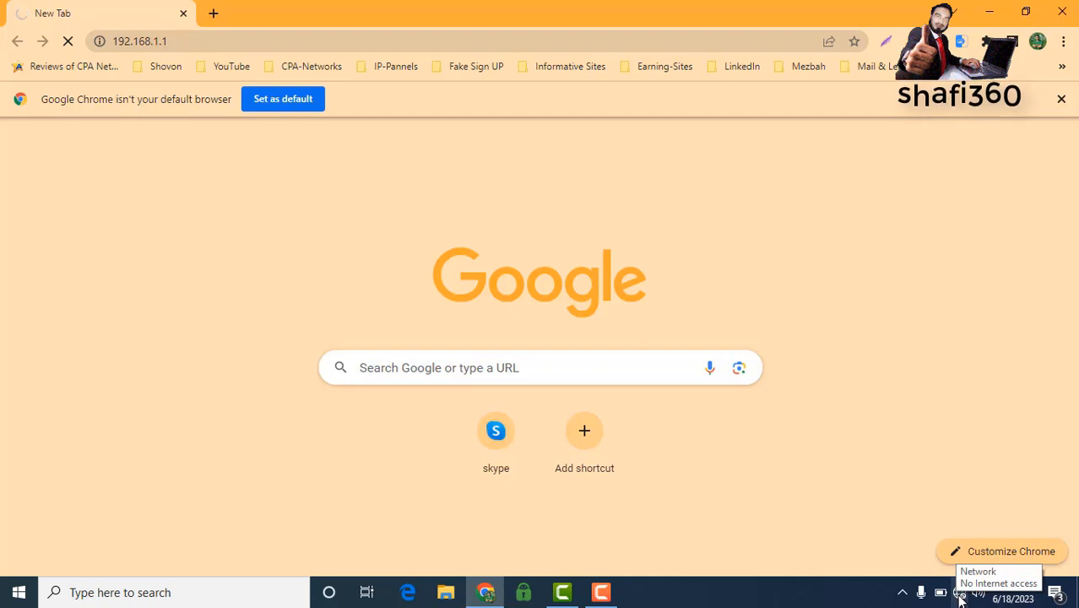
pyautogui.rightClick(959, 598)
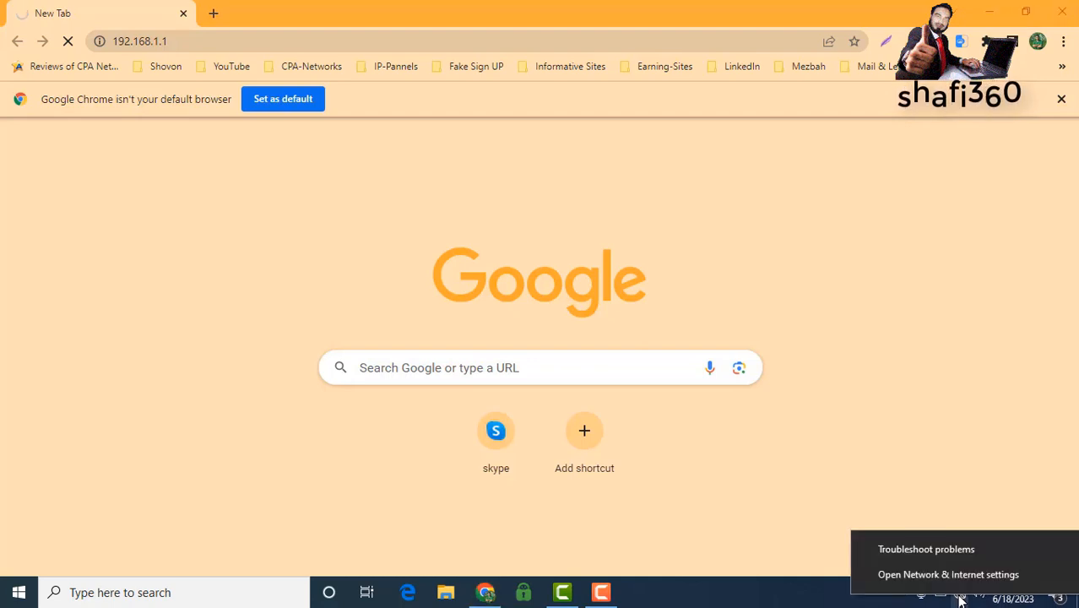
pyautogui.click(908, 576)
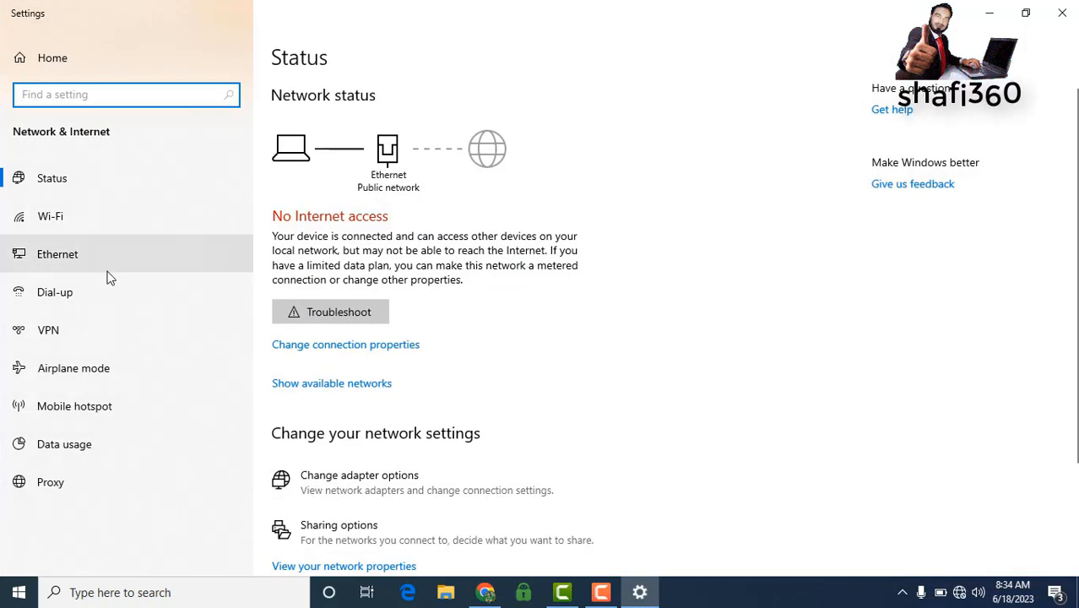
pyautogui.click(51, 261)
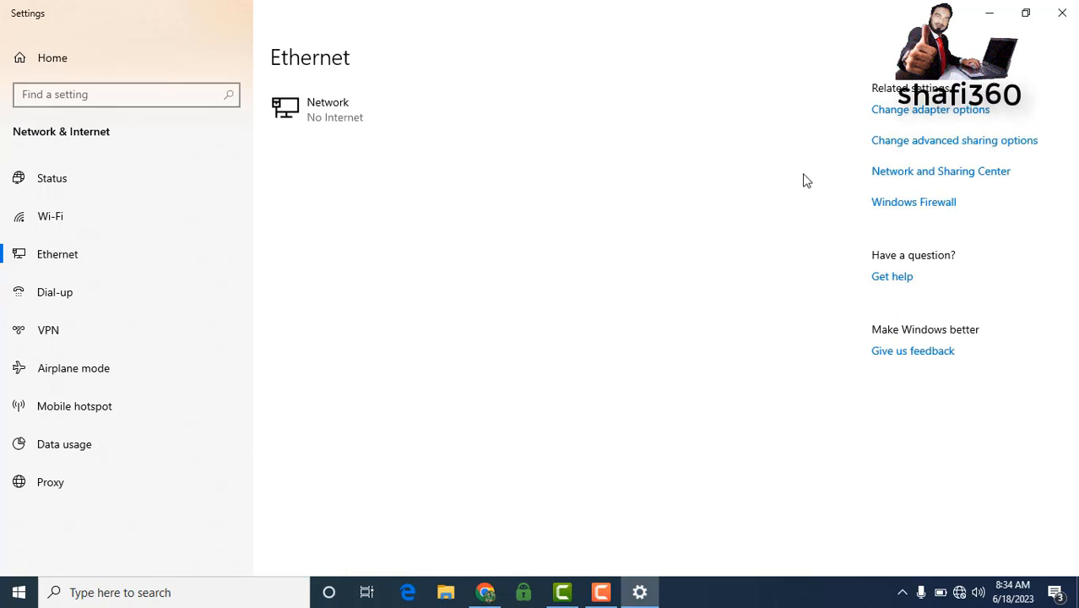
pyautogui.click(919, 174)
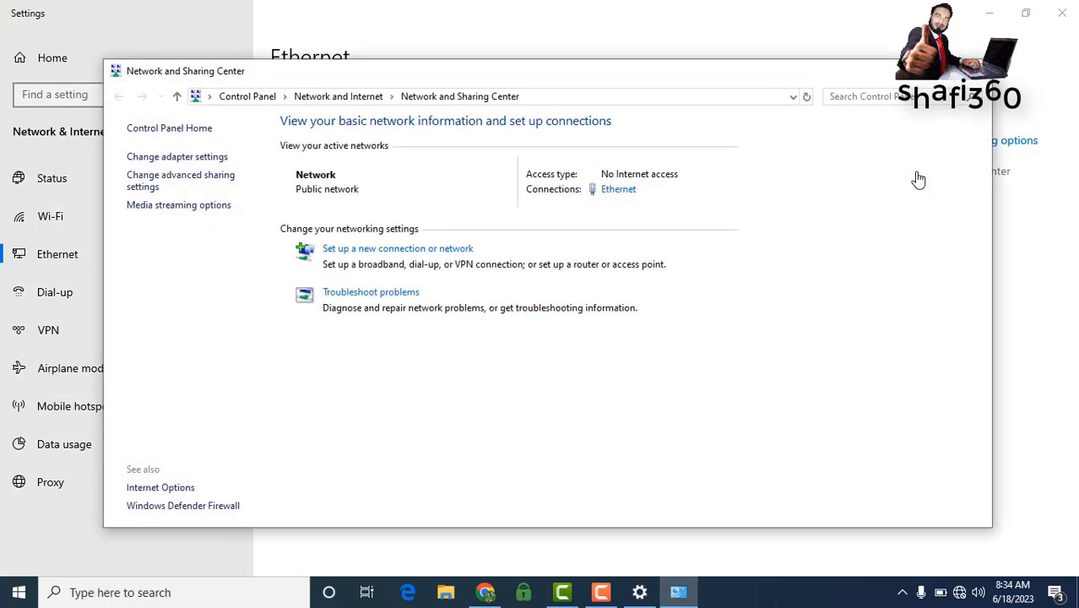
# Step: Check the Ethernet connection details for the 192.168.0.1 default gateway, then close them
pyautogui.click(616, 190)
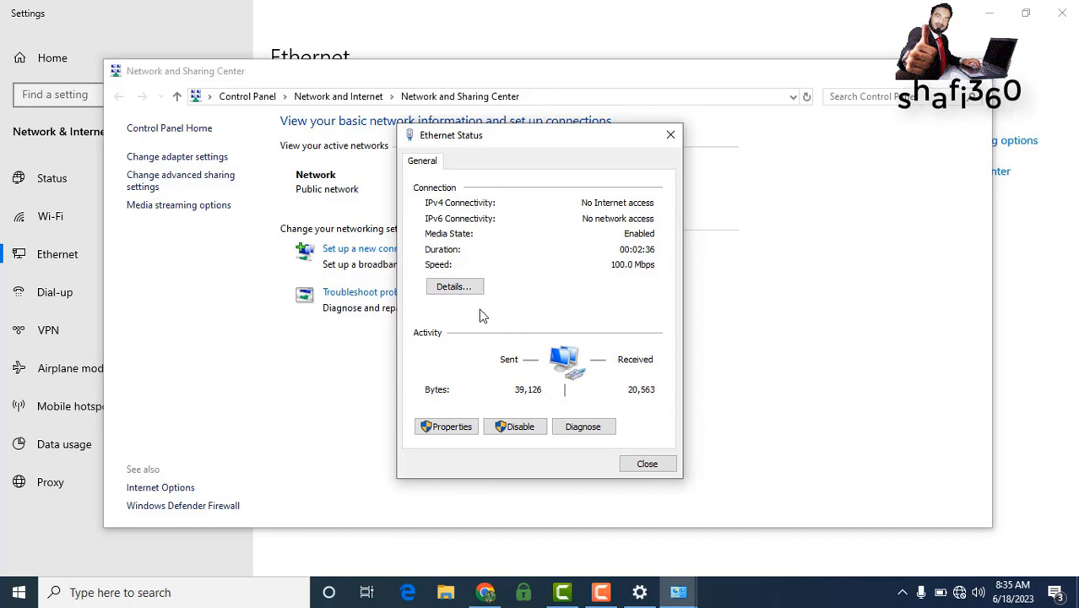
pyautogui.click(456, 287)
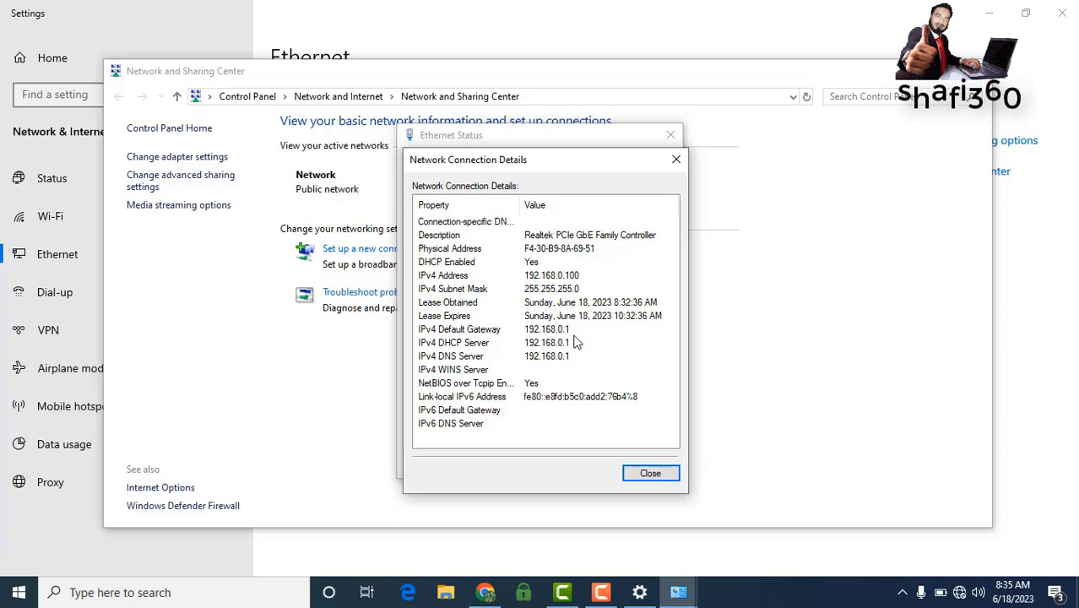
pyautogui.click(650, 475)
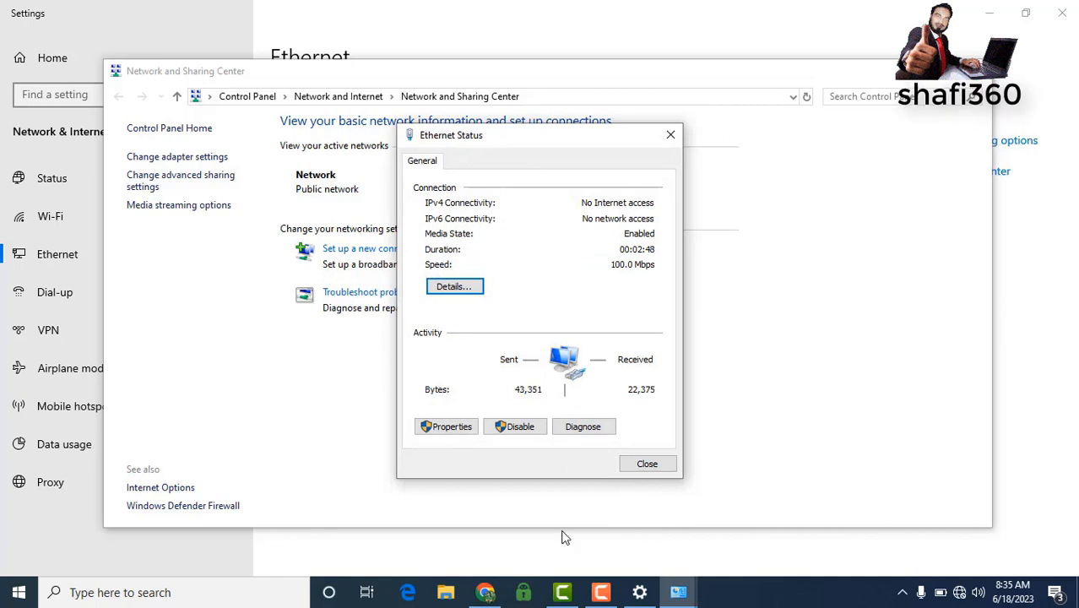
# Step: Load 192.168.0.1 in a new Chrome tab to reach the router's Create Login Password page
pyautogui.click(485, 592)
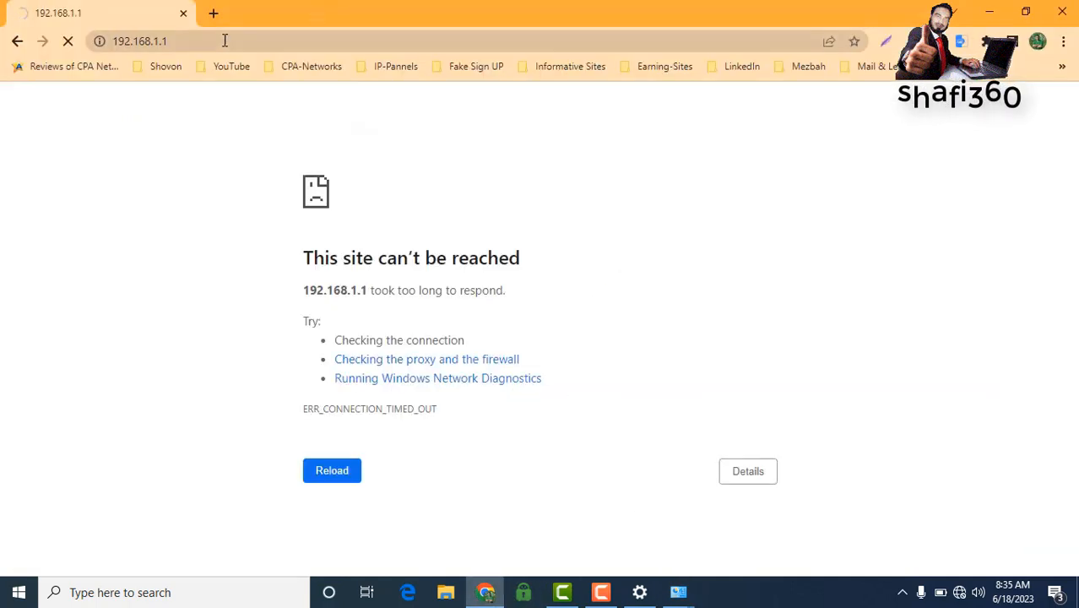
pyautogui.click(216, 16)
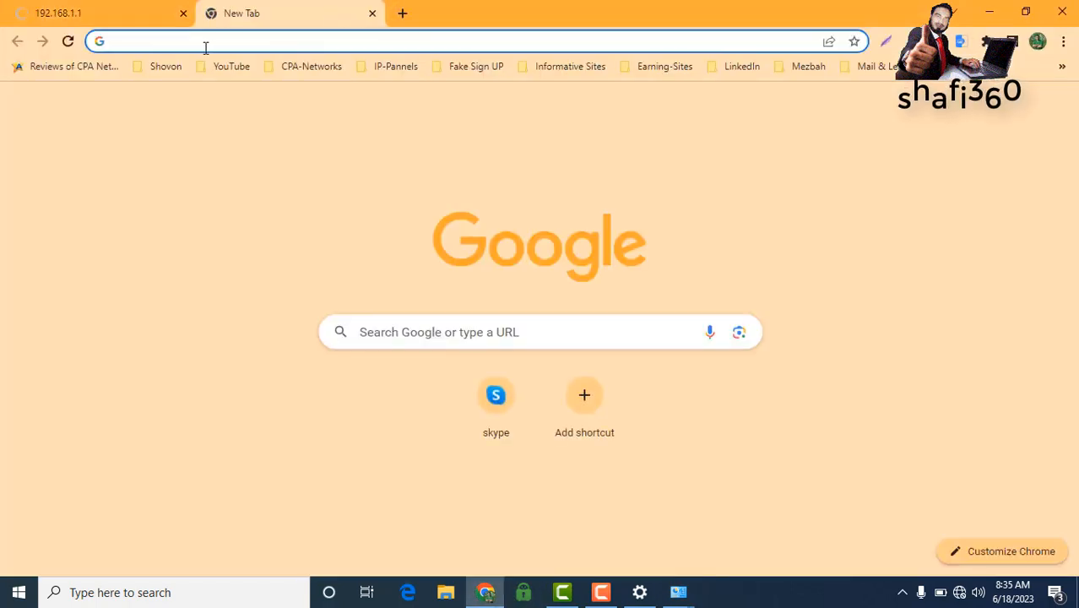
pyautogui.write('192.')
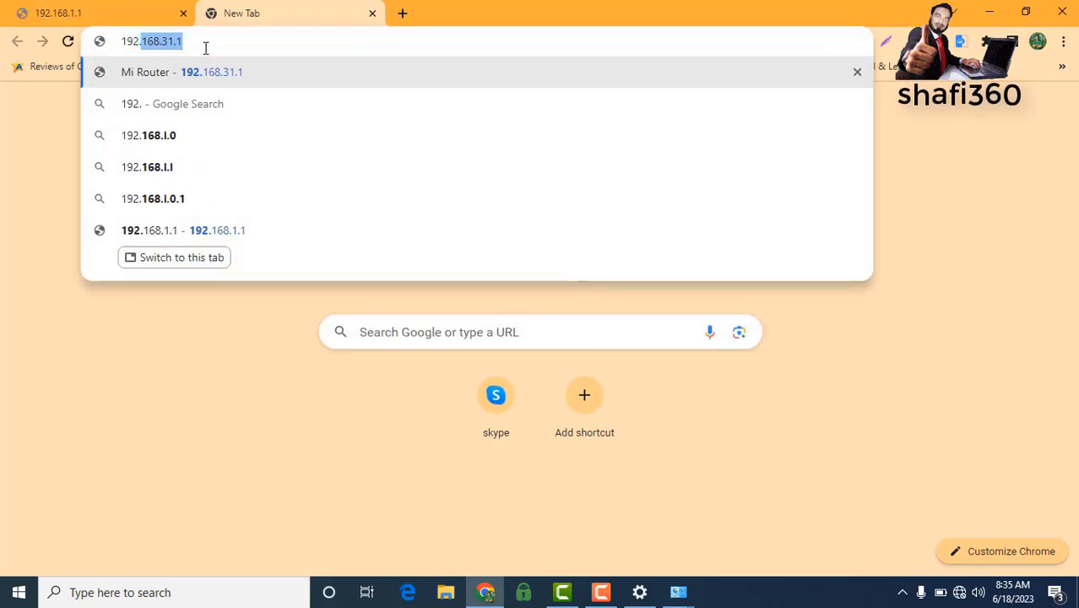
pyautogui.write('168.0.1')
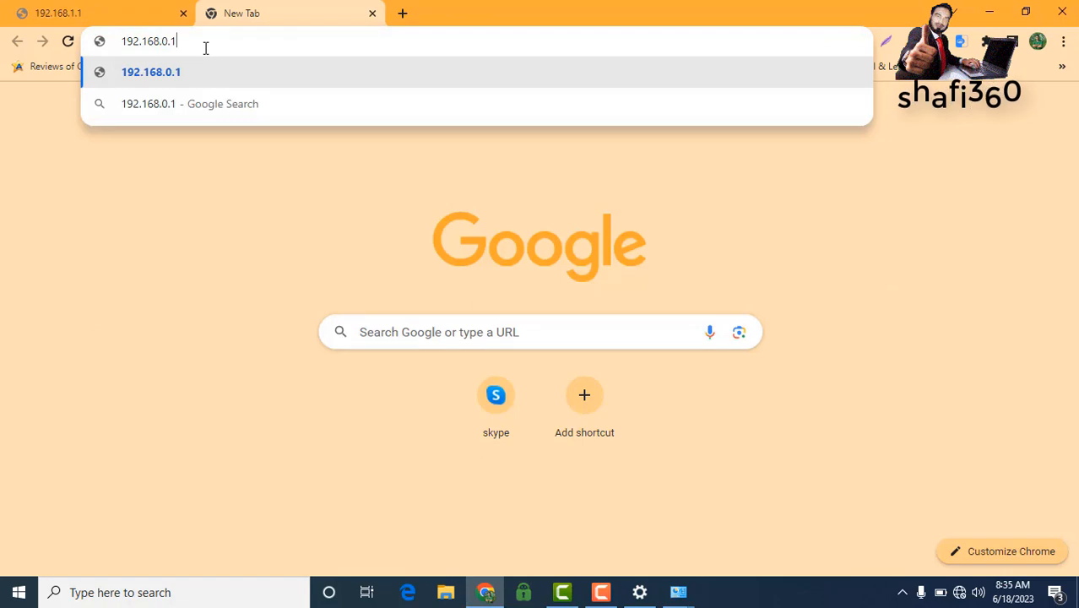
pyautogui.press('Return')
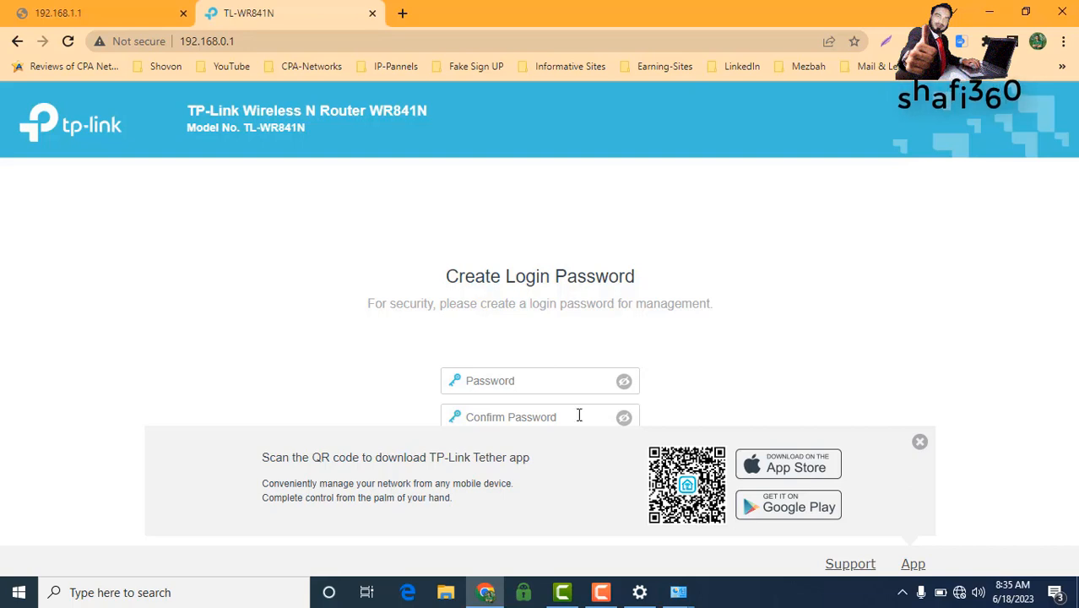
# Step: Enter and confirm the new admin password, dismiss the Tether banner, and start Quick Setup
pyautogui.click(489, 384)
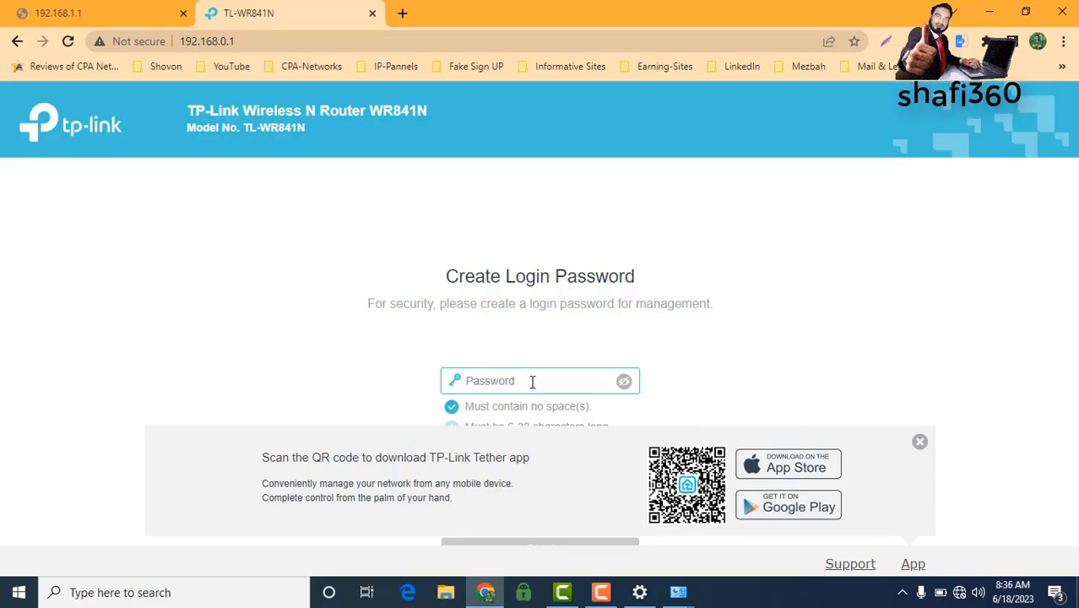
pyautogui.write('1')
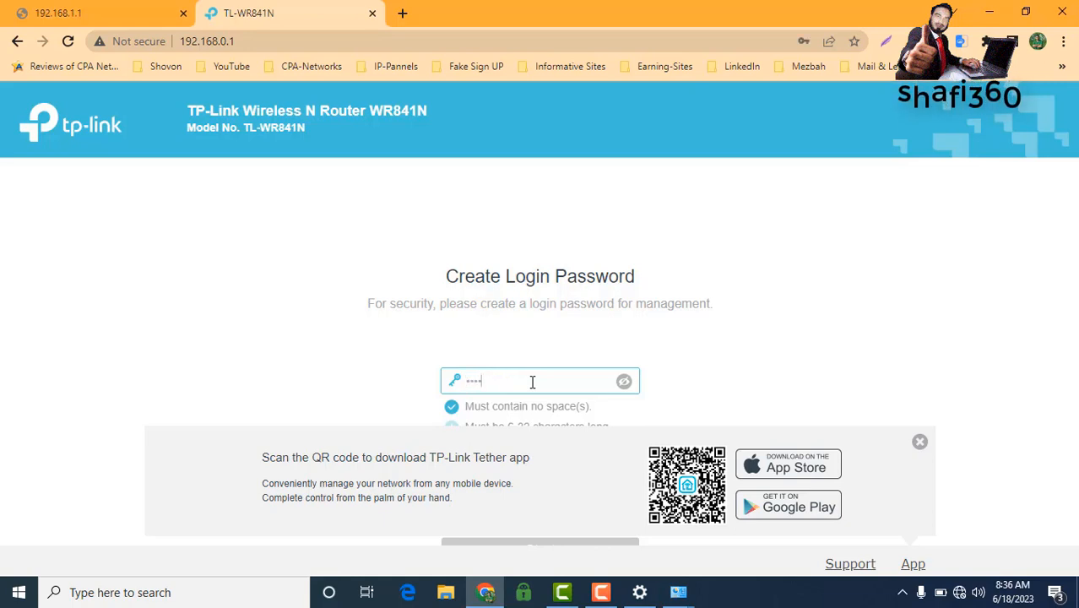
pyautogui.press('Tab')
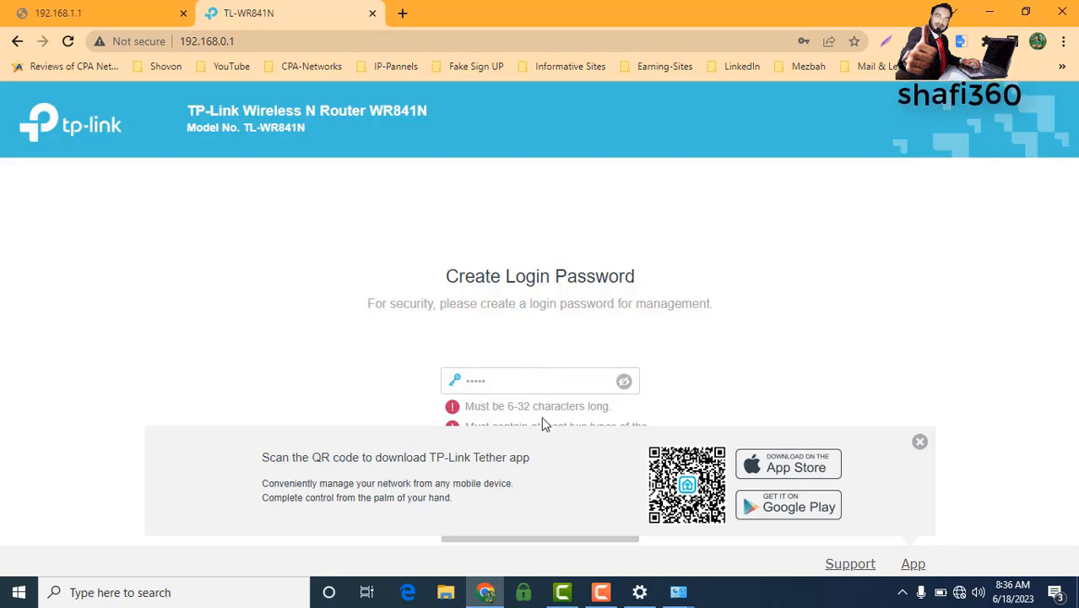
pyautogui.click(507, 380)
pyautogui.write('•')
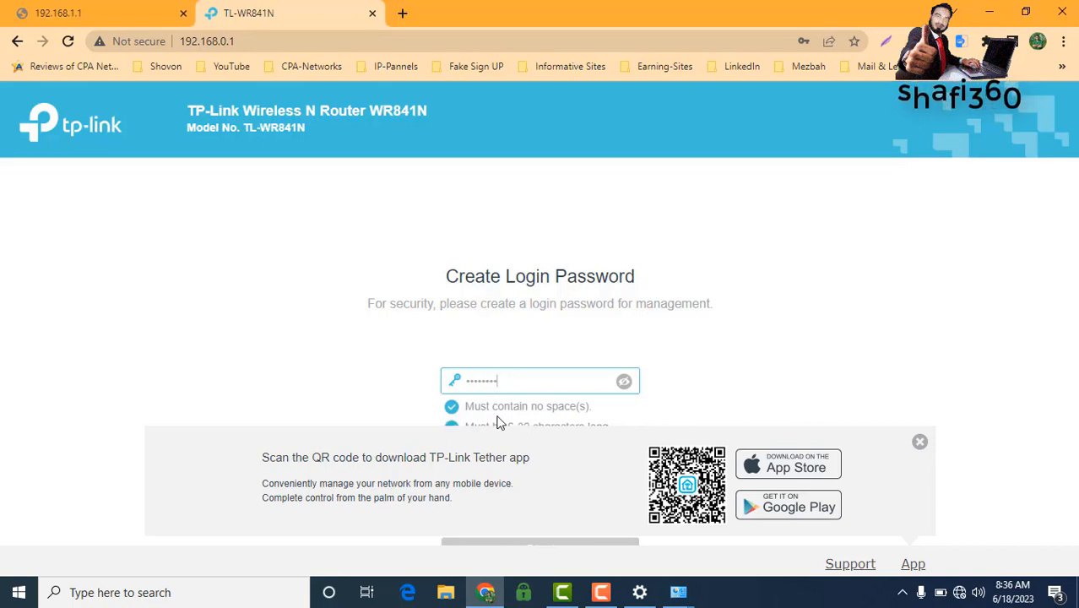
pyautogui.press('Tab')
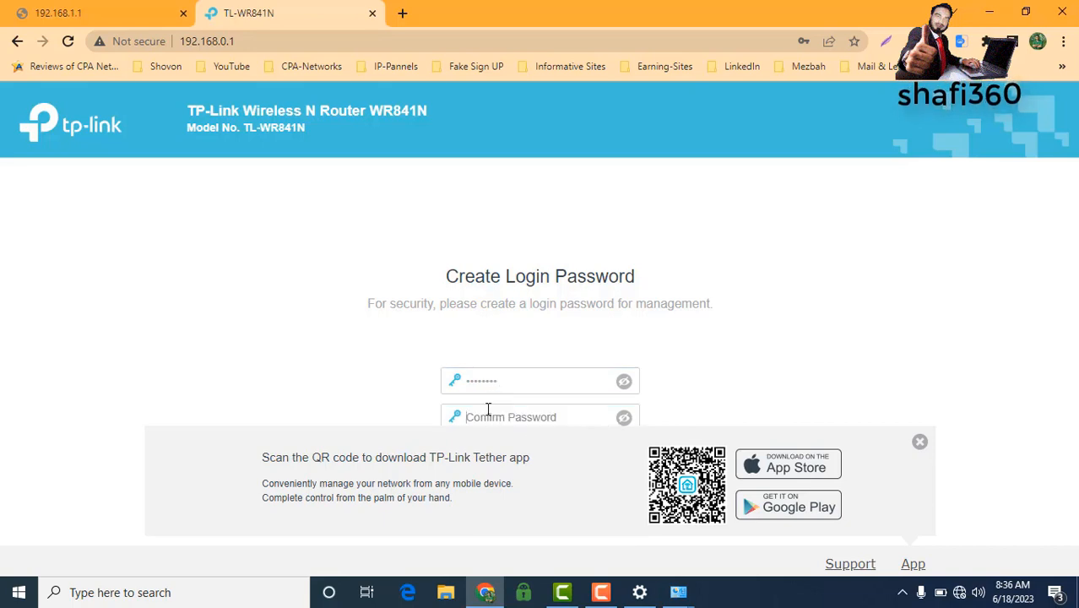
pyautogui.write('•')
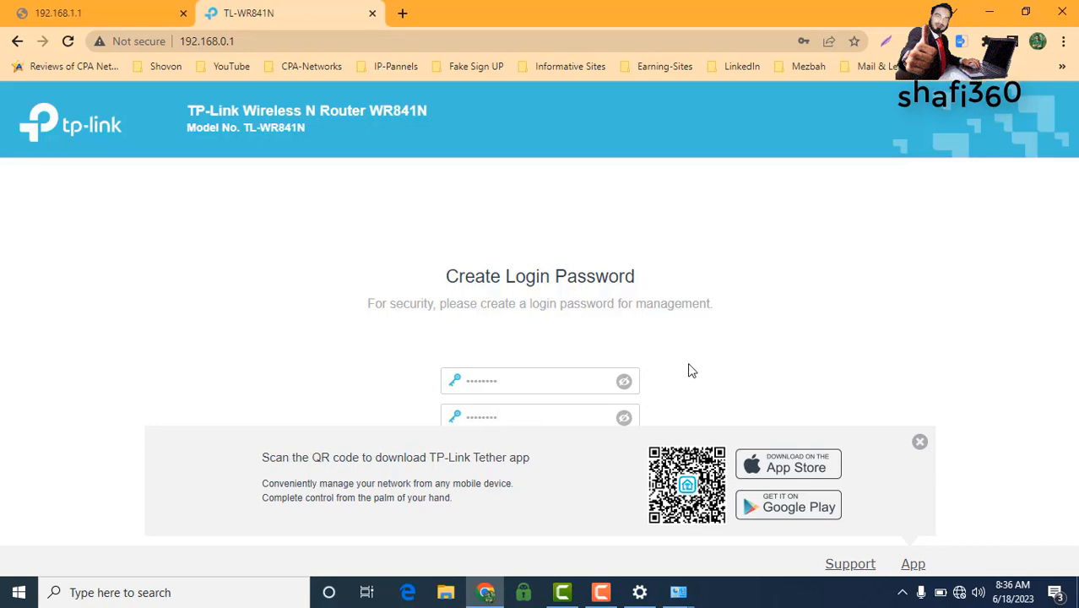
pyautogui.click(920, 442)
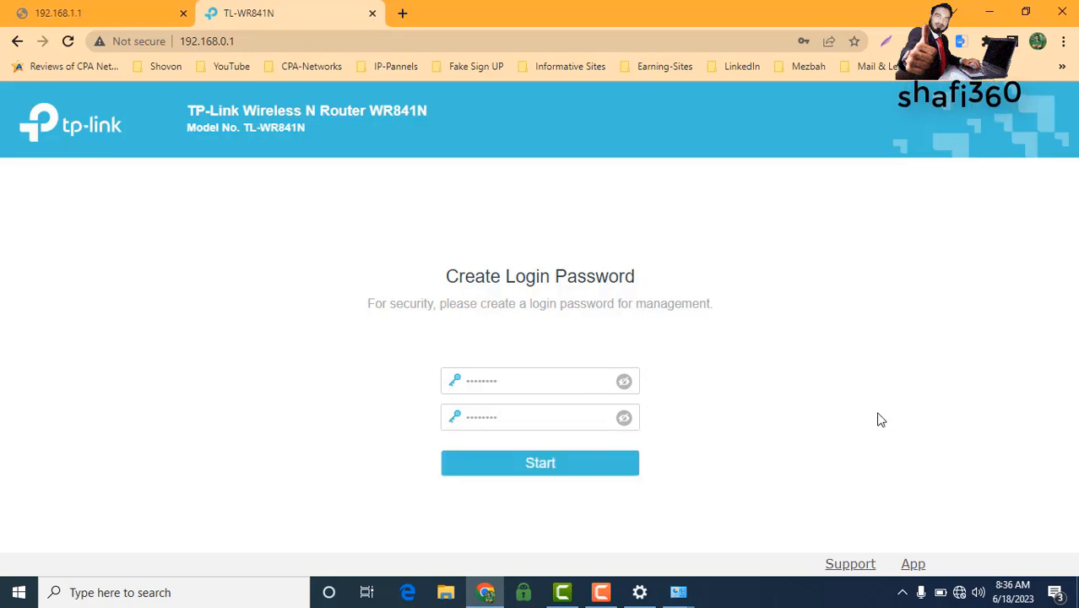
pyautogui.click(529, 472)
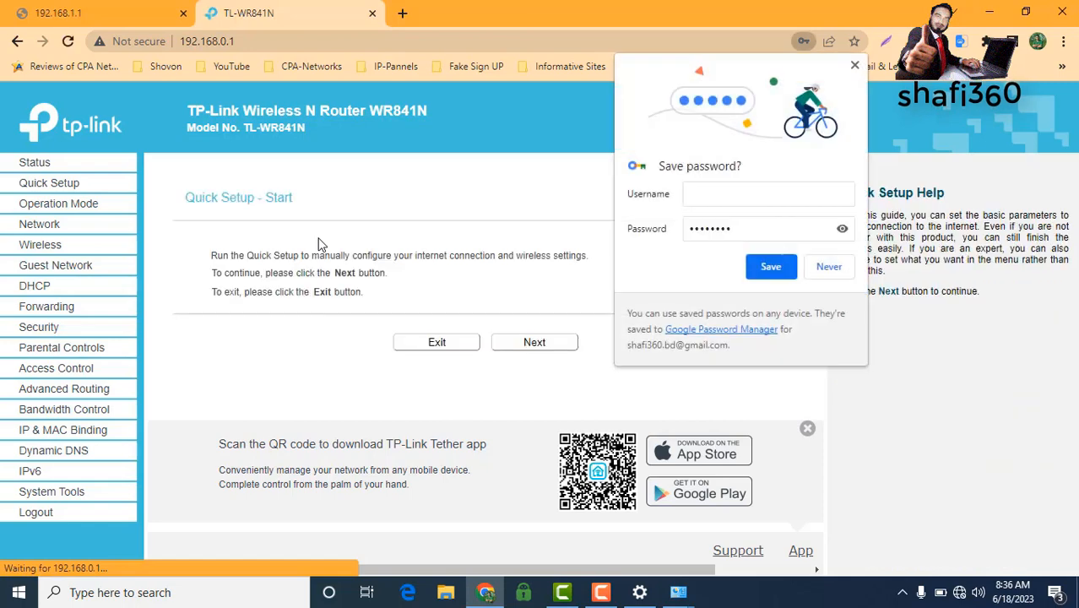
# Step: Decline Chrome's password save, then pick PPPoE as the connection type under Network > WAN
pyautogui.click(831, 268)
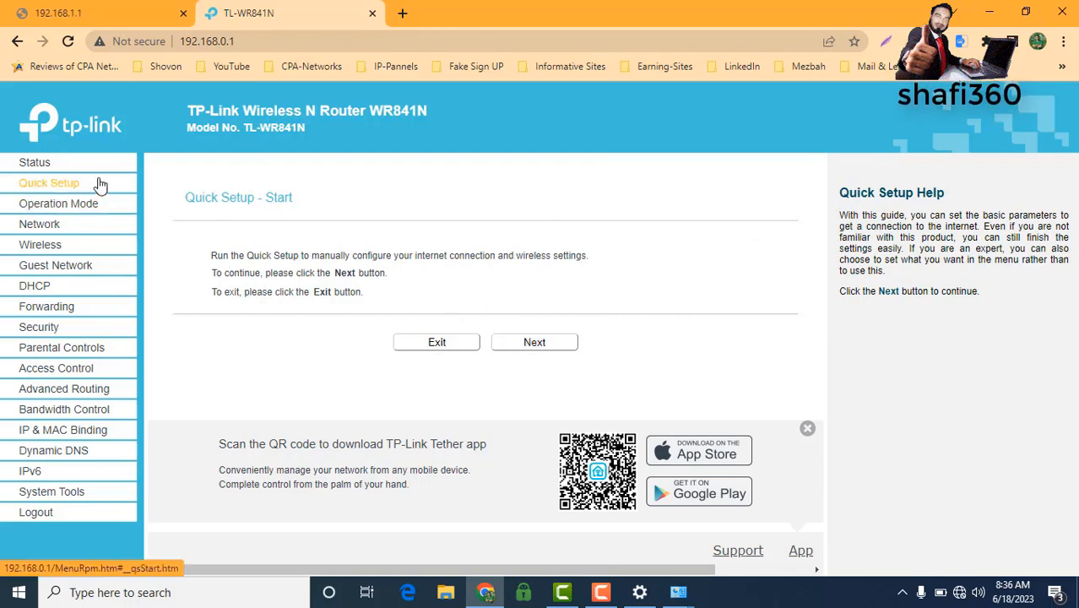
pyautogui.click(45, 230)
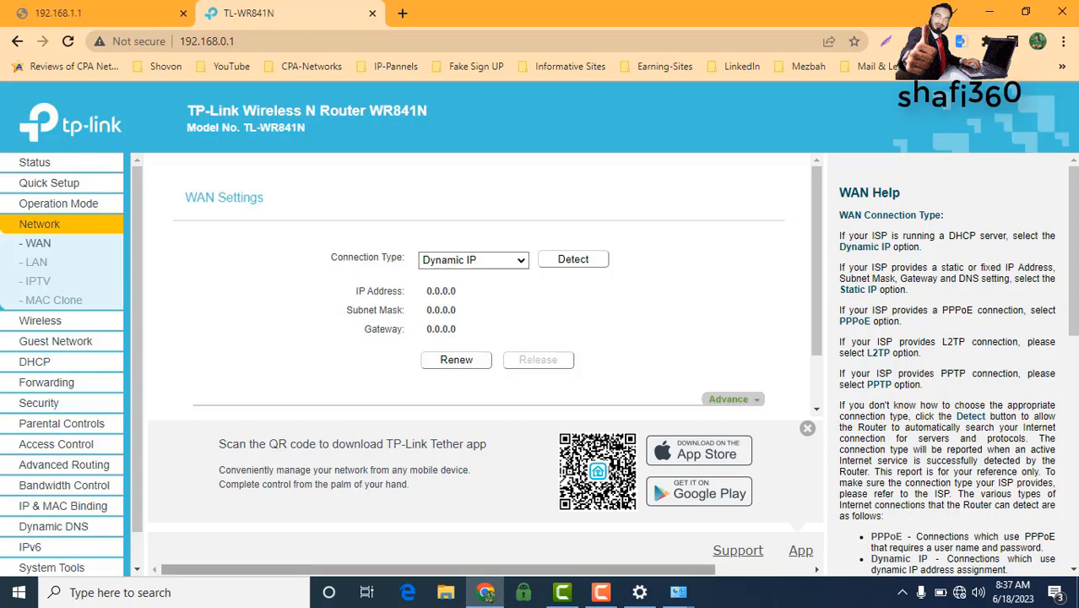
pyautogui.click(602, 594)
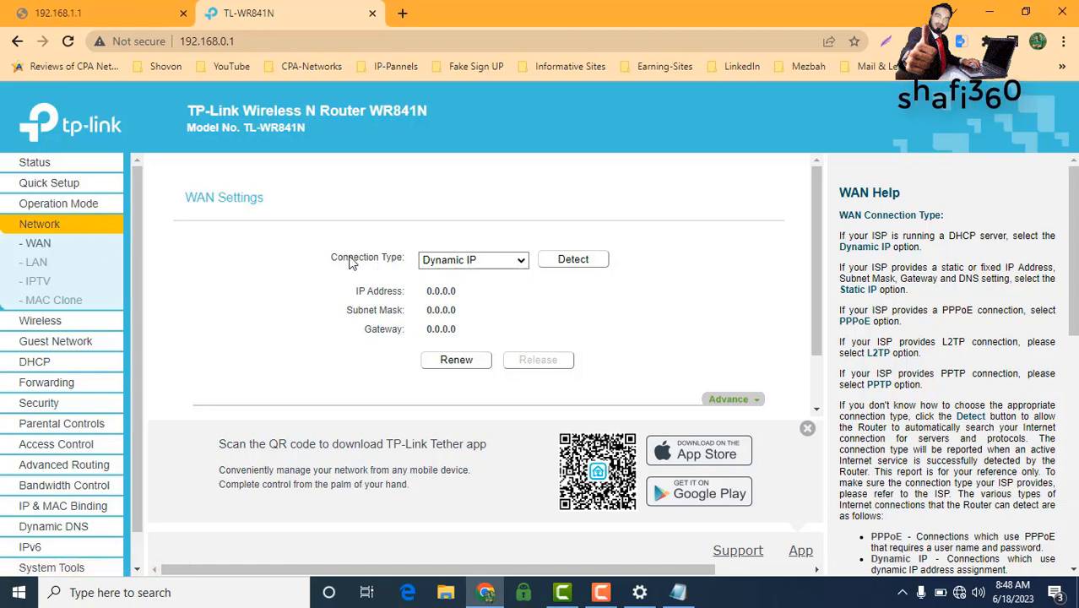
pyautogui.click(519, 263)
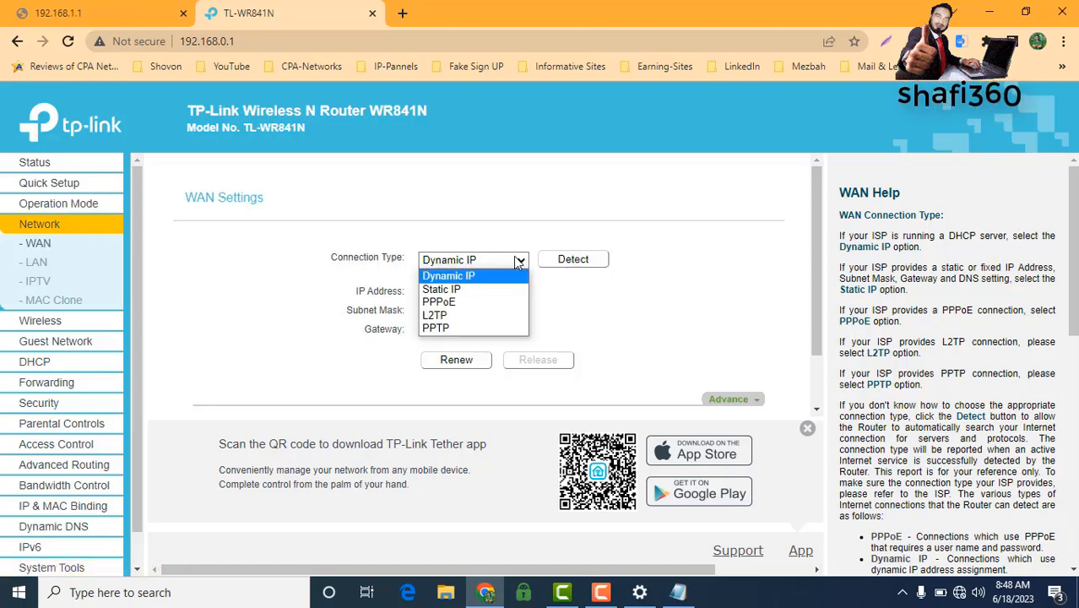
pyautogui.click(446, 302)
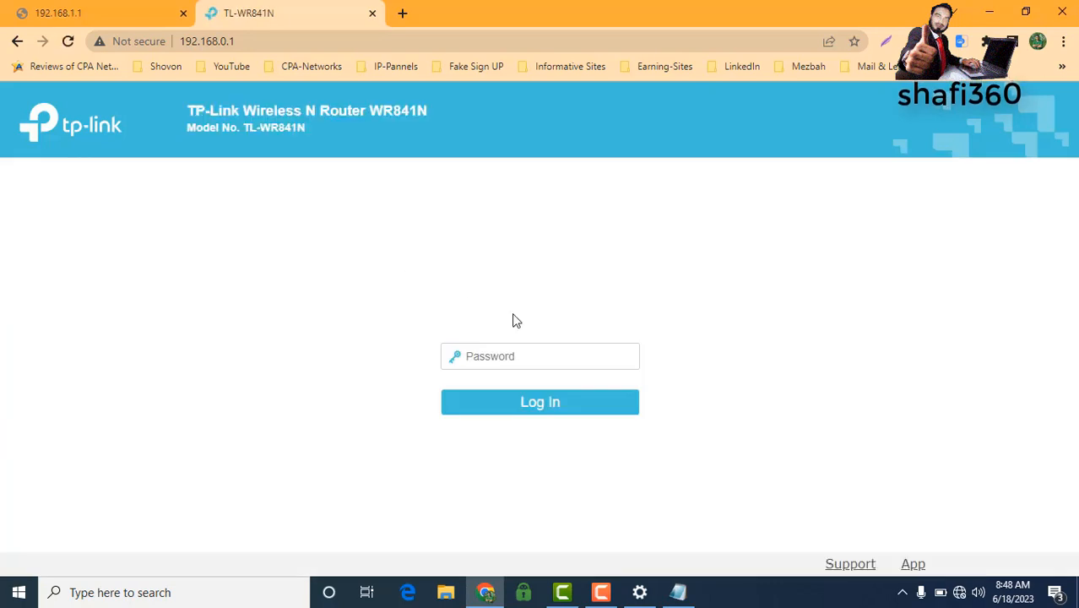
# Step: Log back in to the router with the admin password
pyautogui.click(492, 358)
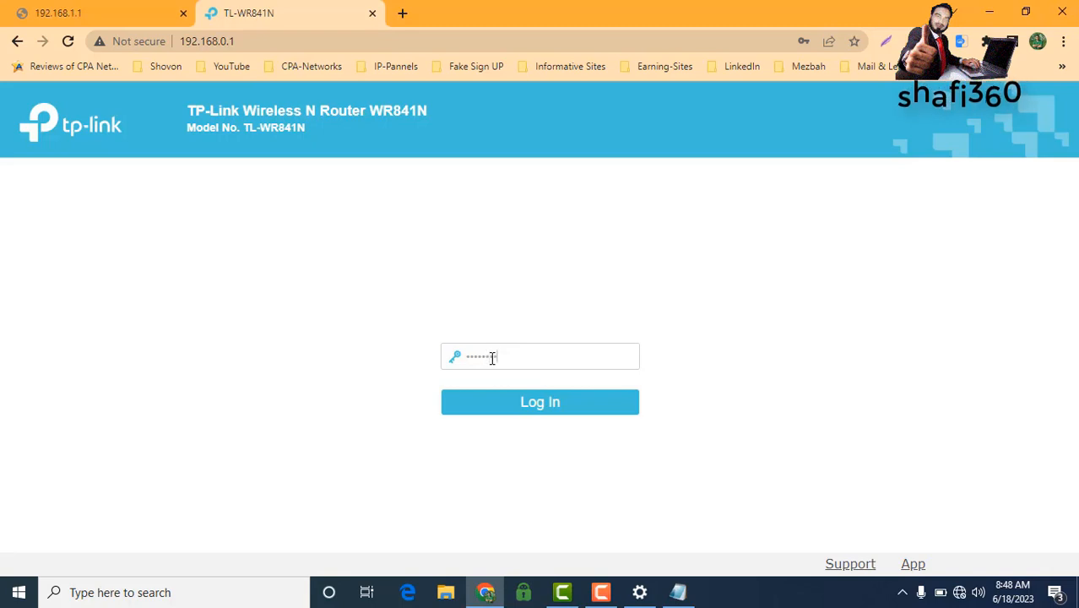
pyautogui.click(551, 411)
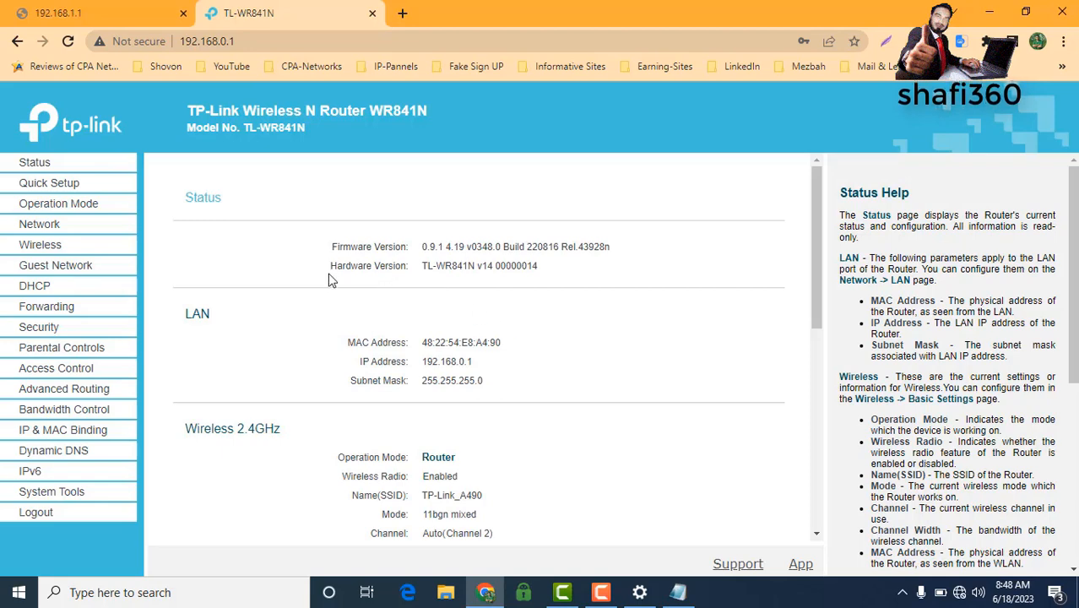
# Step: Open Network > WAN and select PPPoE as the connection type
pyautogui.click(49, 225)
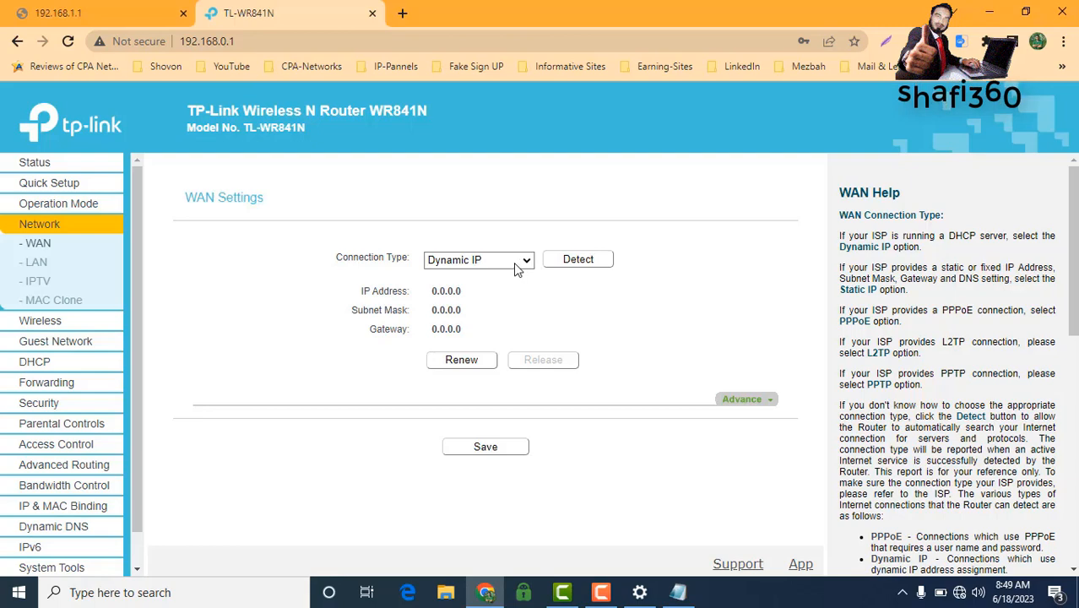
pyautogui.click(596, 592)
pyautogui.click(596, 592)
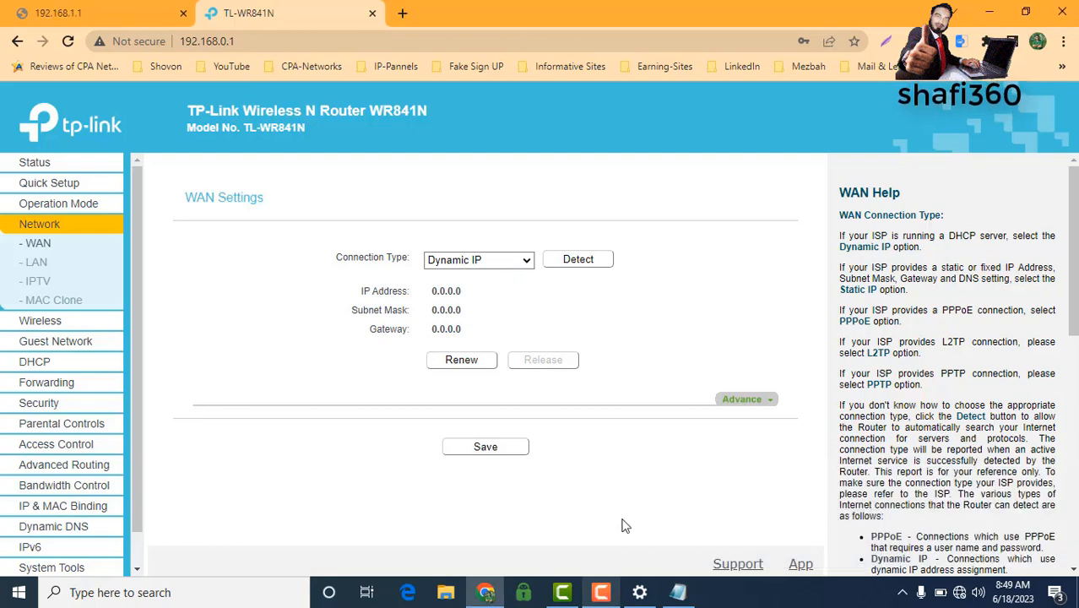
pyautogui.click(525, 264)
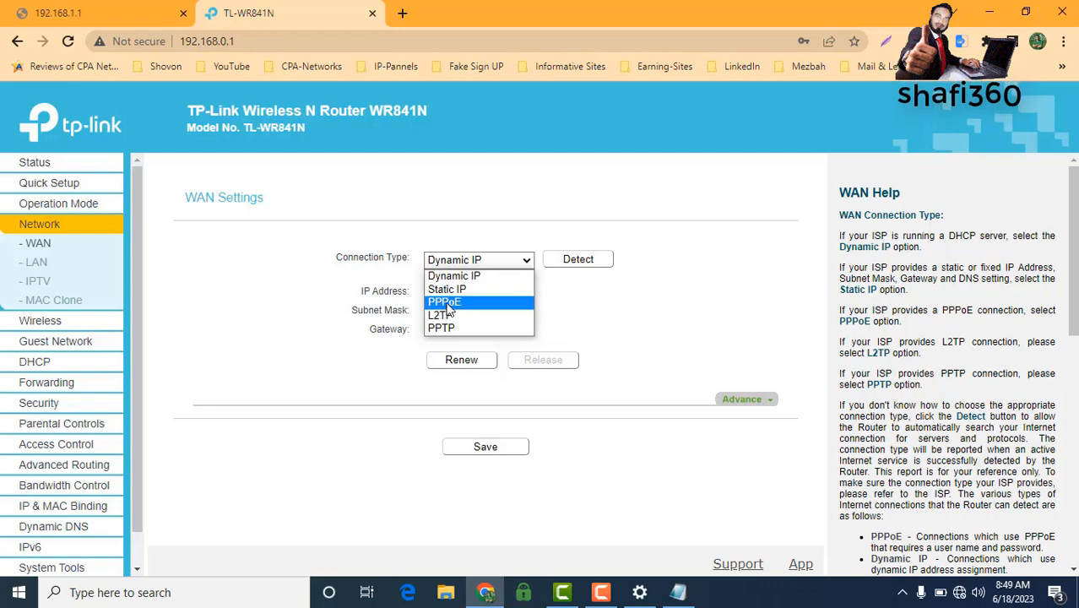
pyautogui.click(444, 302)
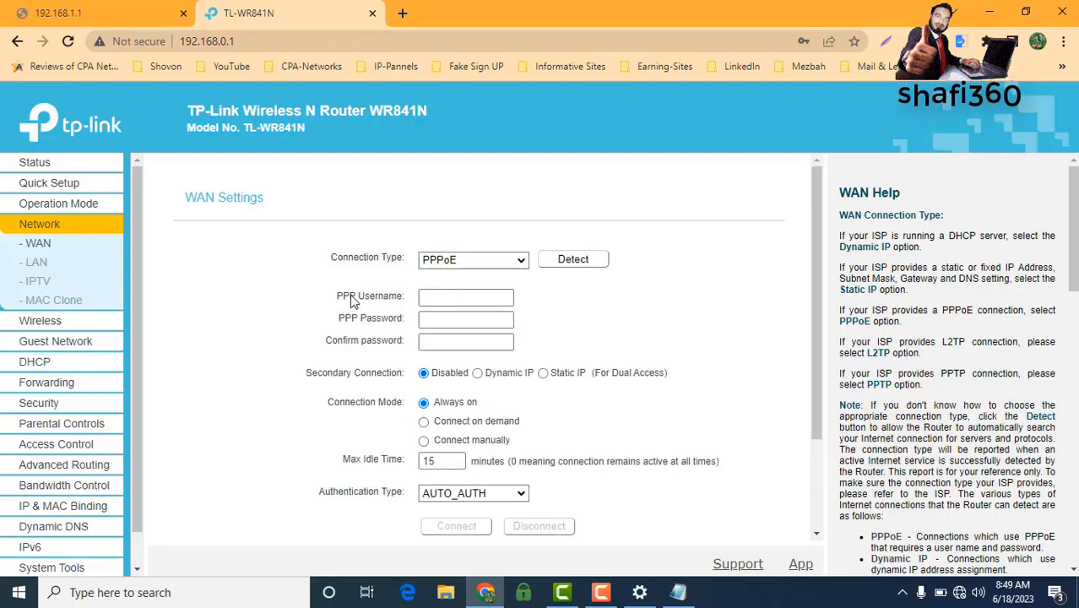
# Step: Enter the ISP's PPP username and password twice, keep AUTO_AUTH, and save
pyautogui.click(425, 298)
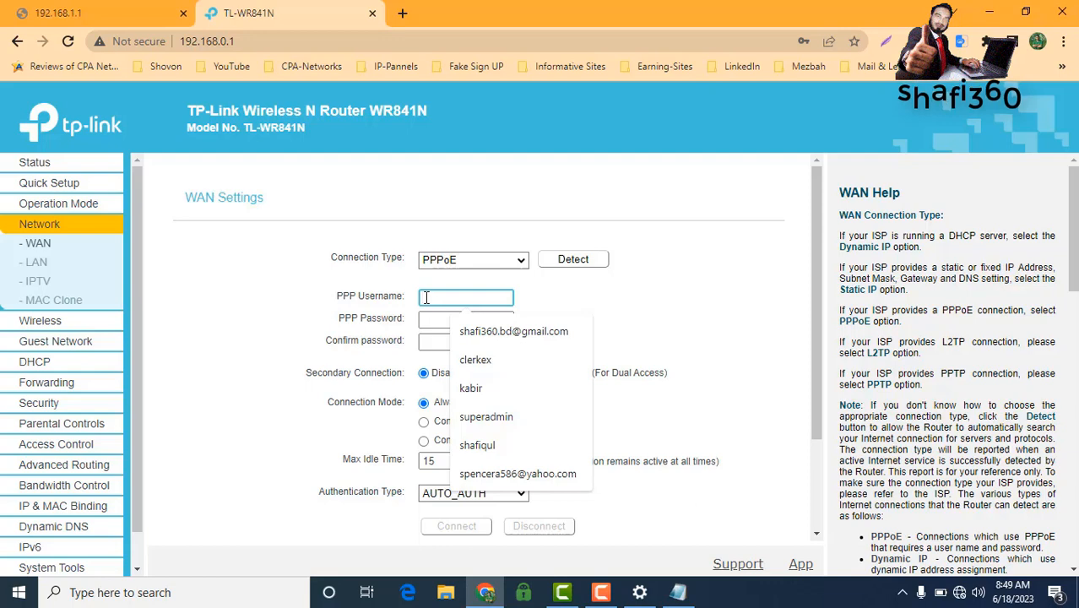
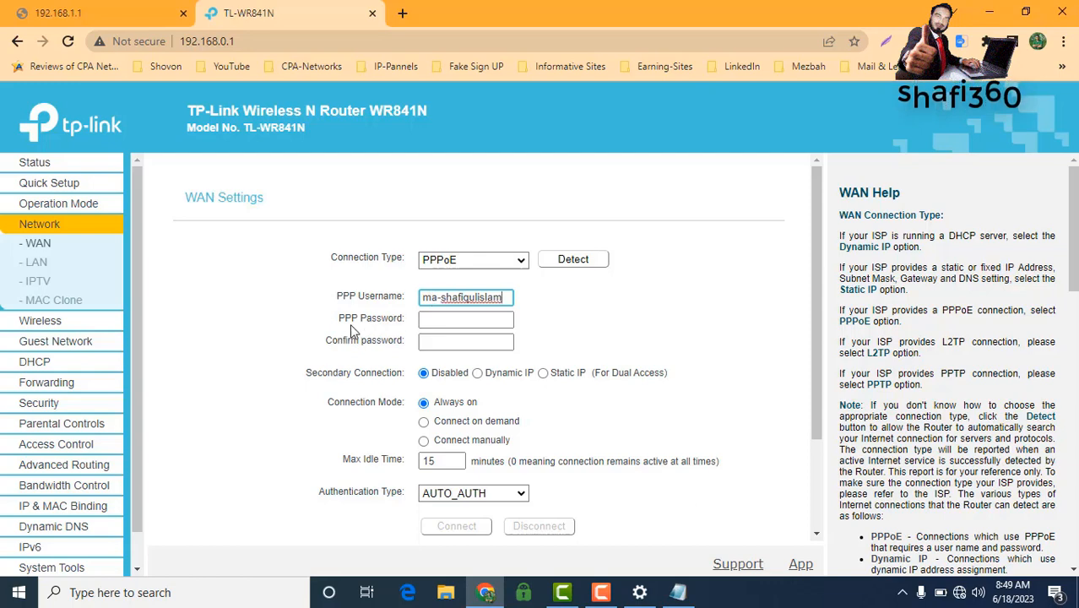
pyautogui.click(442, 322)
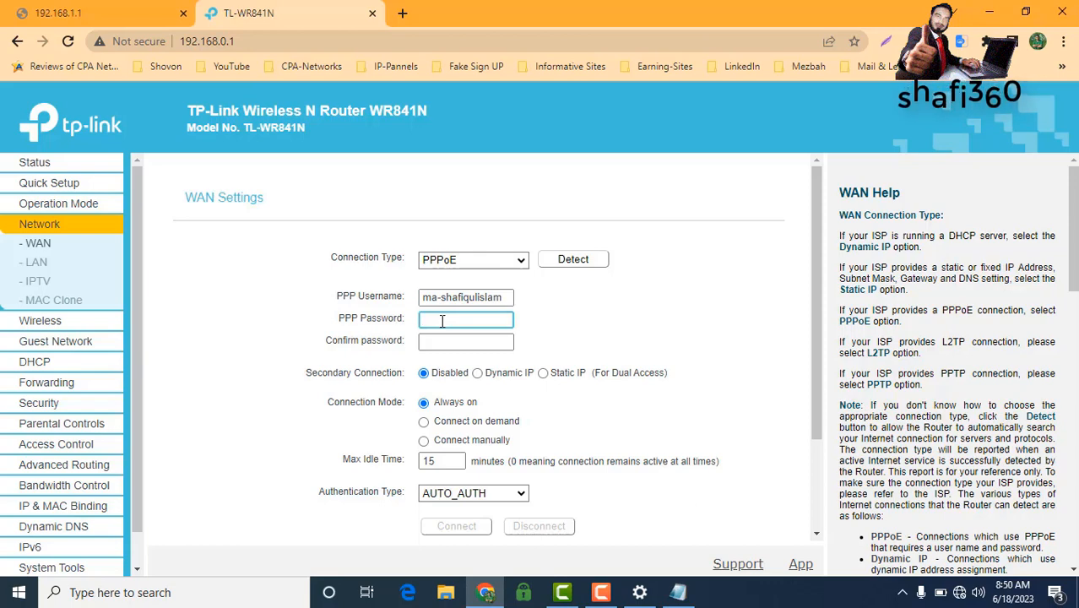
pyautogui.write('•••••••')
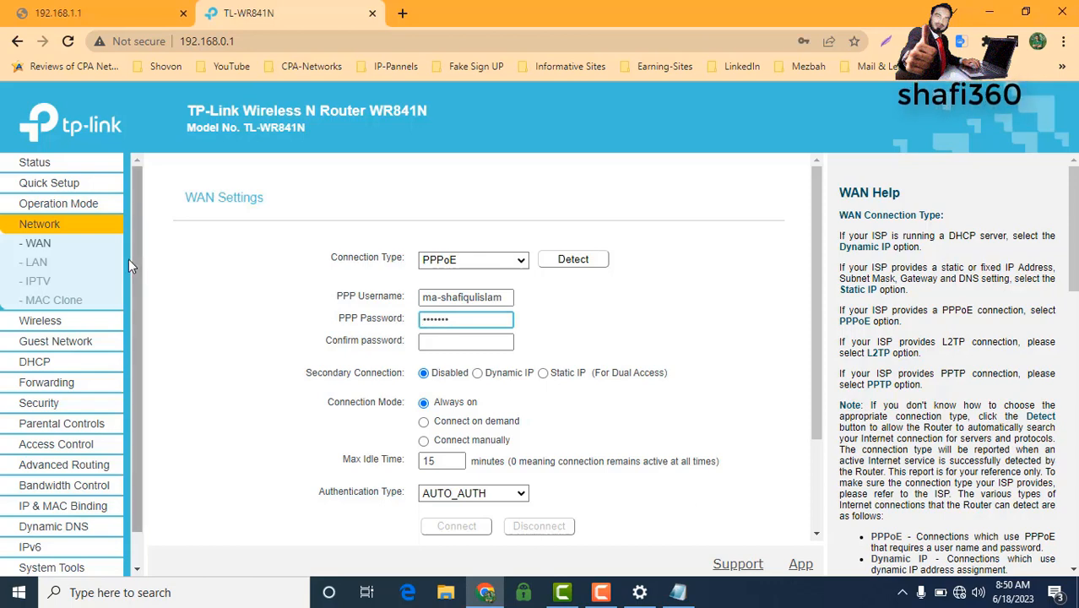
pyautogui.click(440, 345)
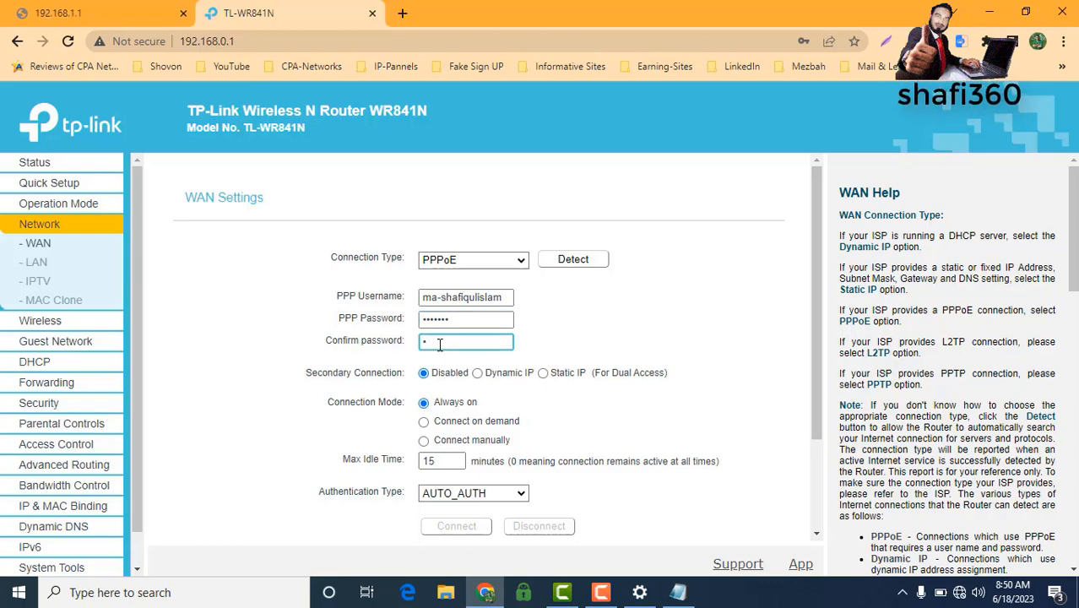
pyautogui.write('•••••••')
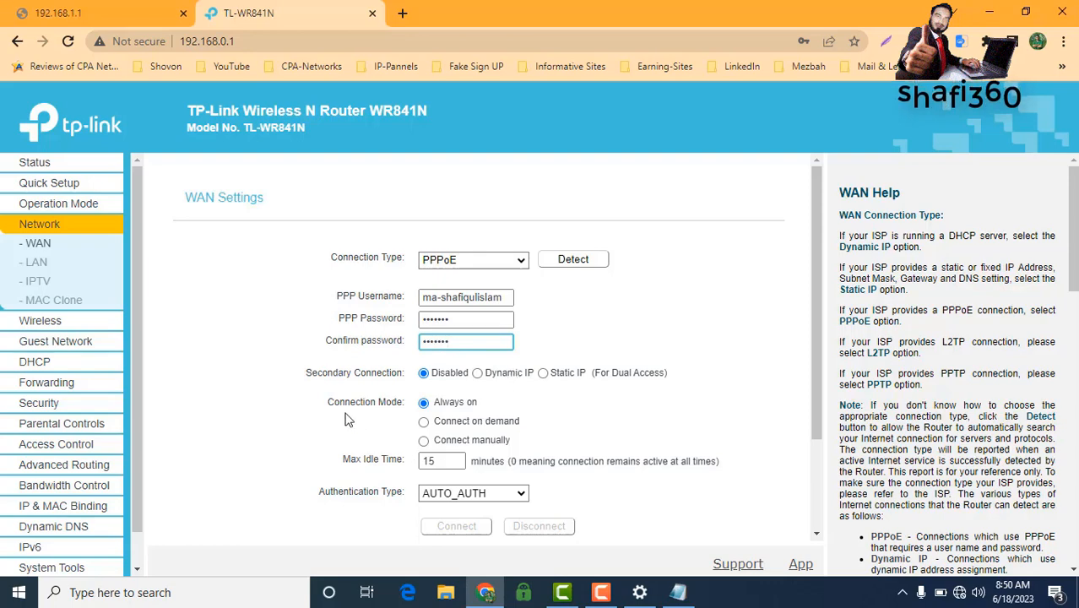
pyautogui.scroll(-1, 487, 389)
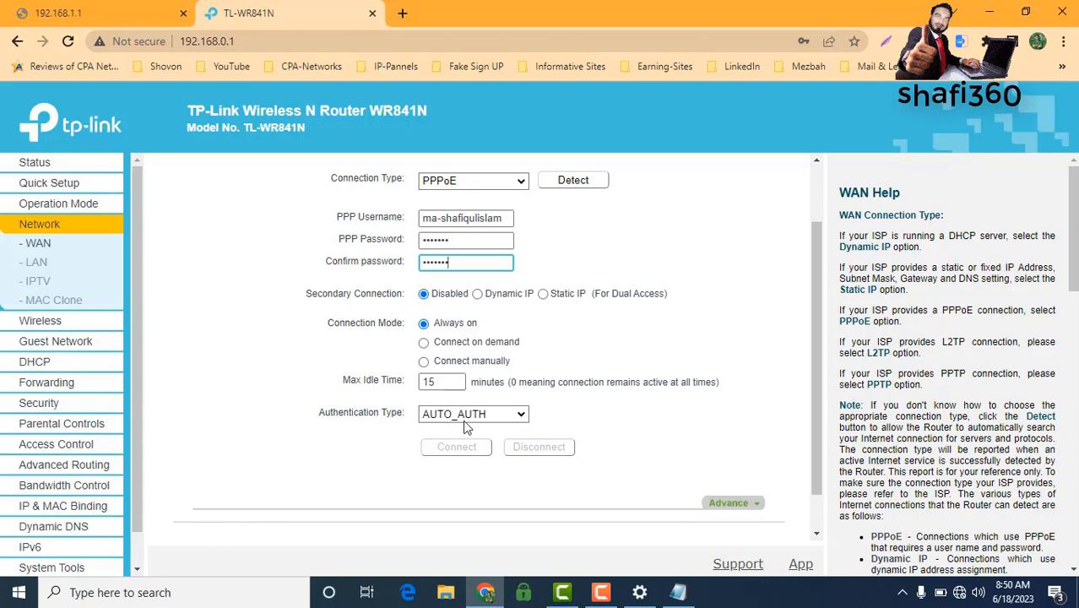
pyautogui.click(519, 417)
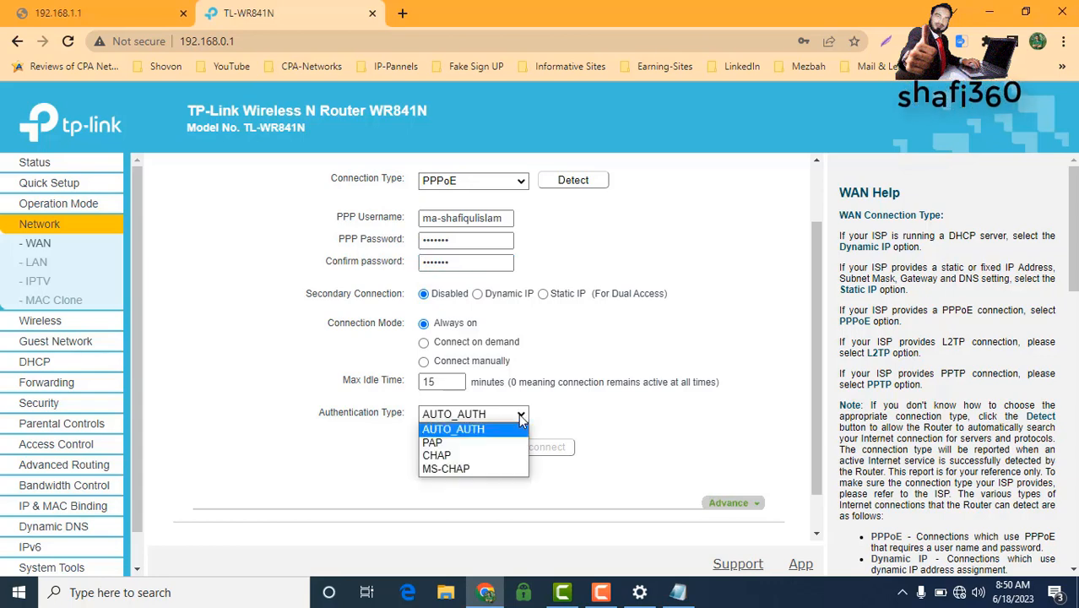
pyautogui.click(519, 414)
pyautogui.scroll(-1, 663, 444)
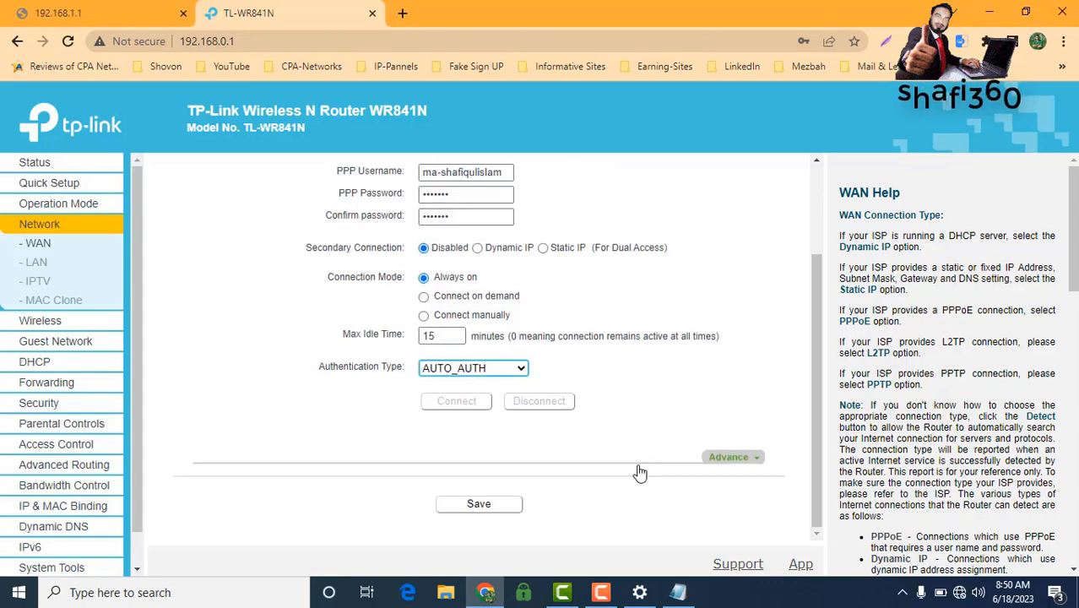
pyautogui.click(473, 505)
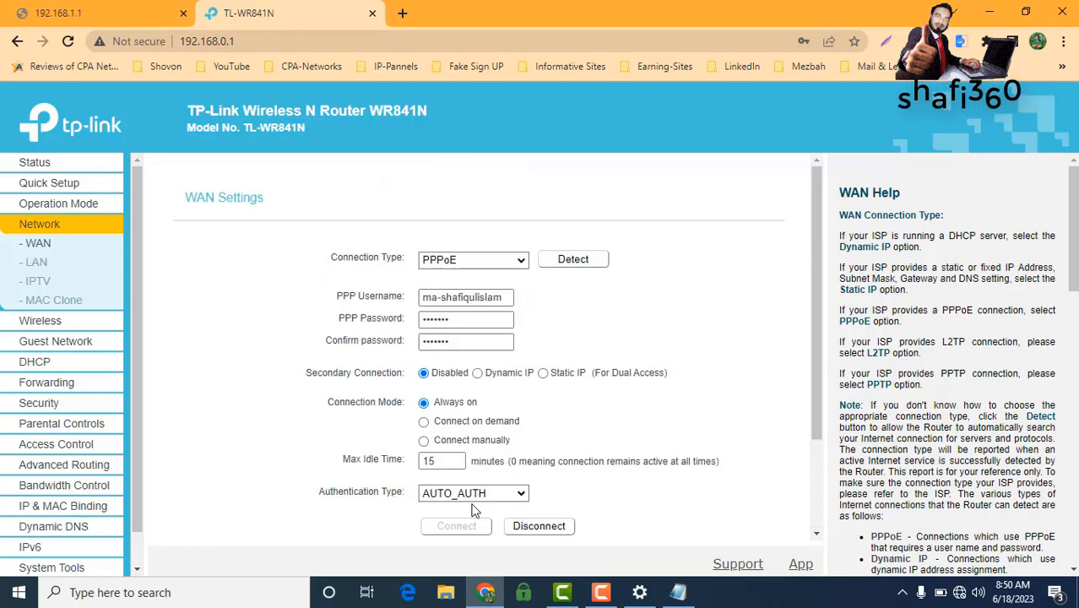
pyautogui.scroll(-3, 338, 435)
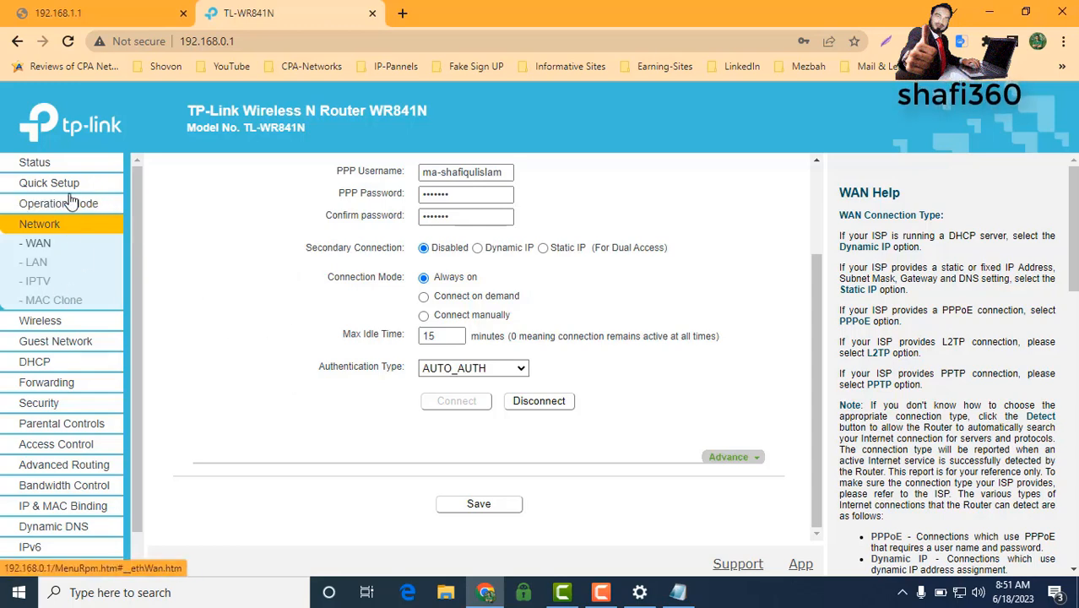
# Step: Open Wireless Security and keep WPA2-PSK as the security version
pyautogui.click(43, 323)
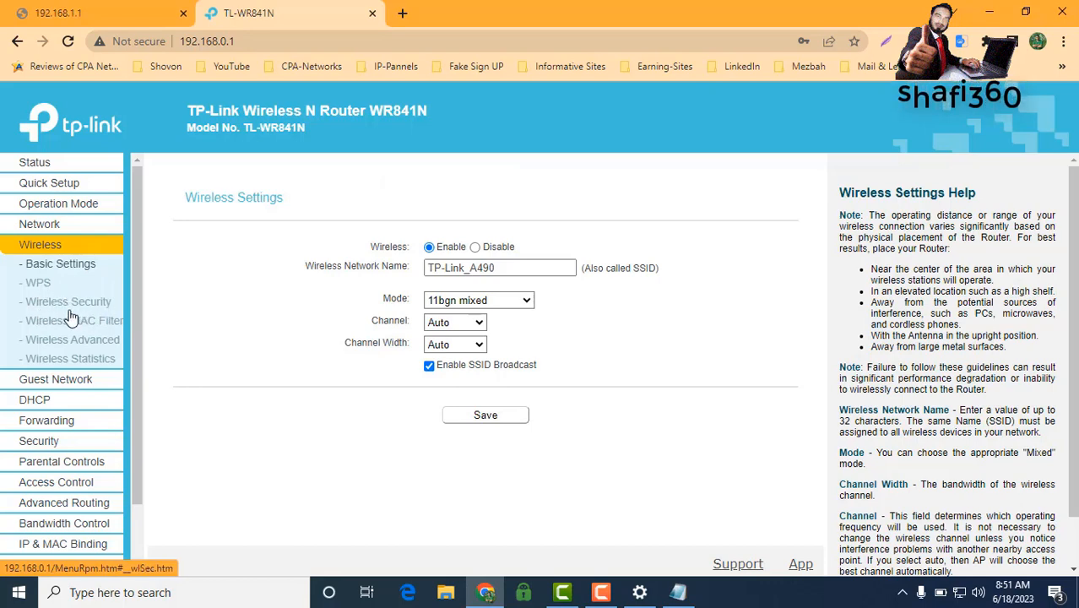
pyautogui.click(55, 309)
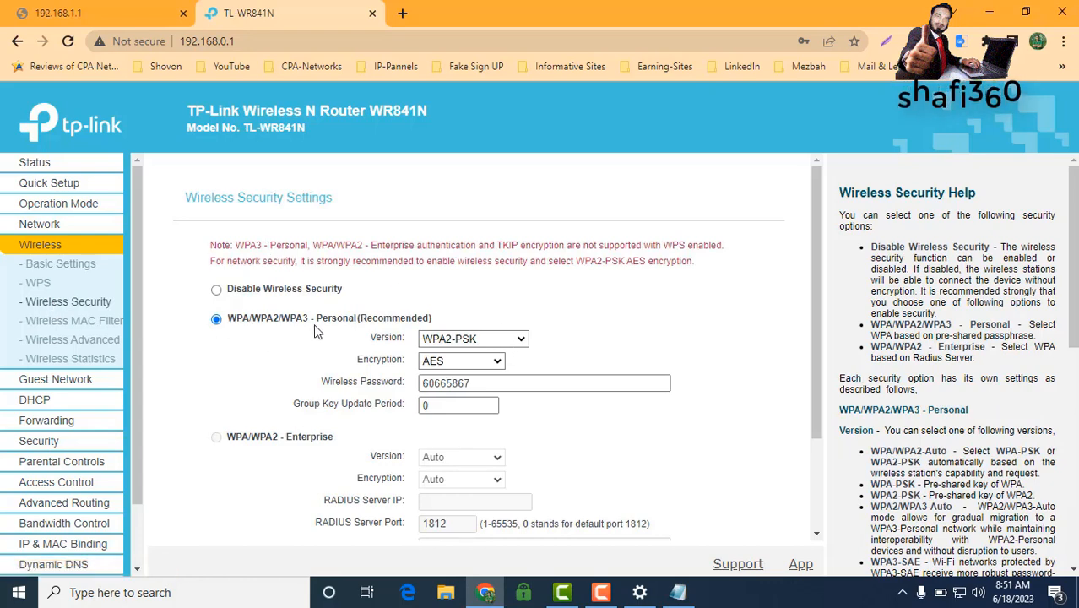
pyautogui.scroll(-1, 359, 326)
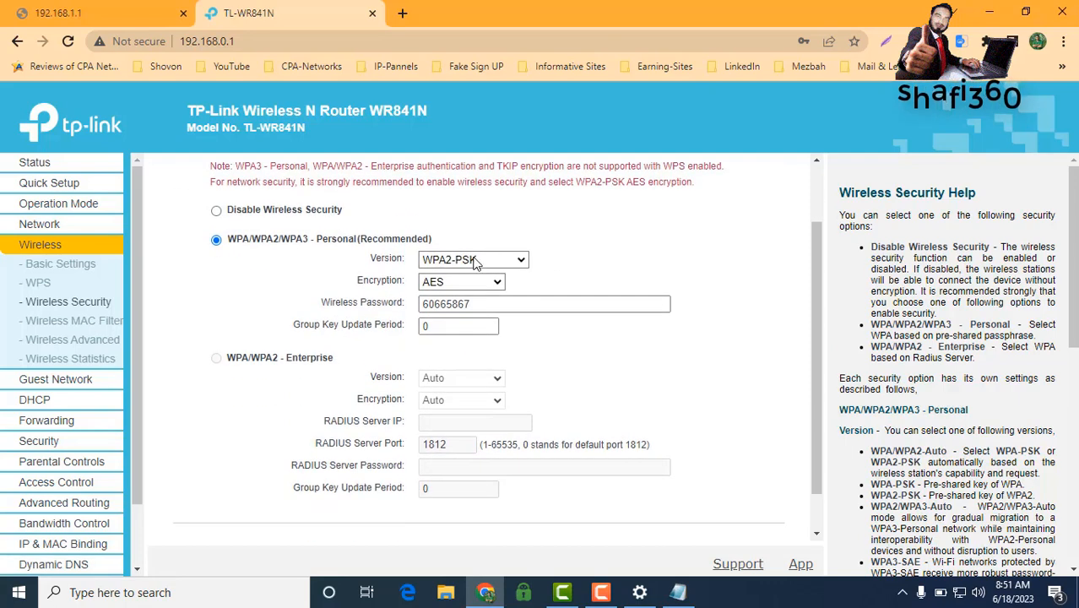
pyautogui.click(509, 264)
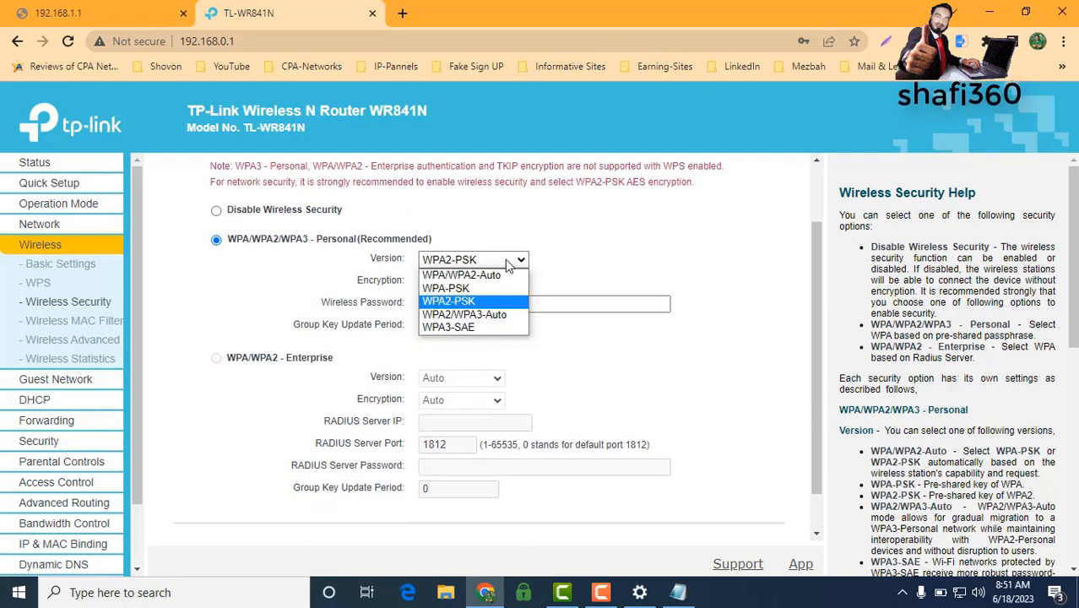
pyautogui.click(458, 304)
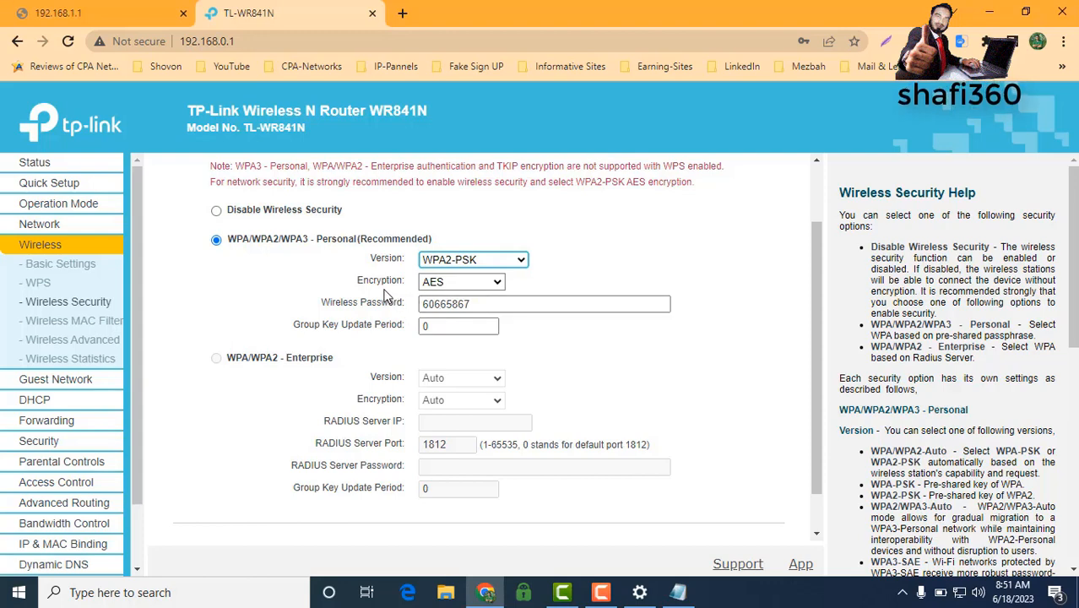
# Step: Replace the old wireless password with a new one and save the settings
pyautogui.click(477, 304)
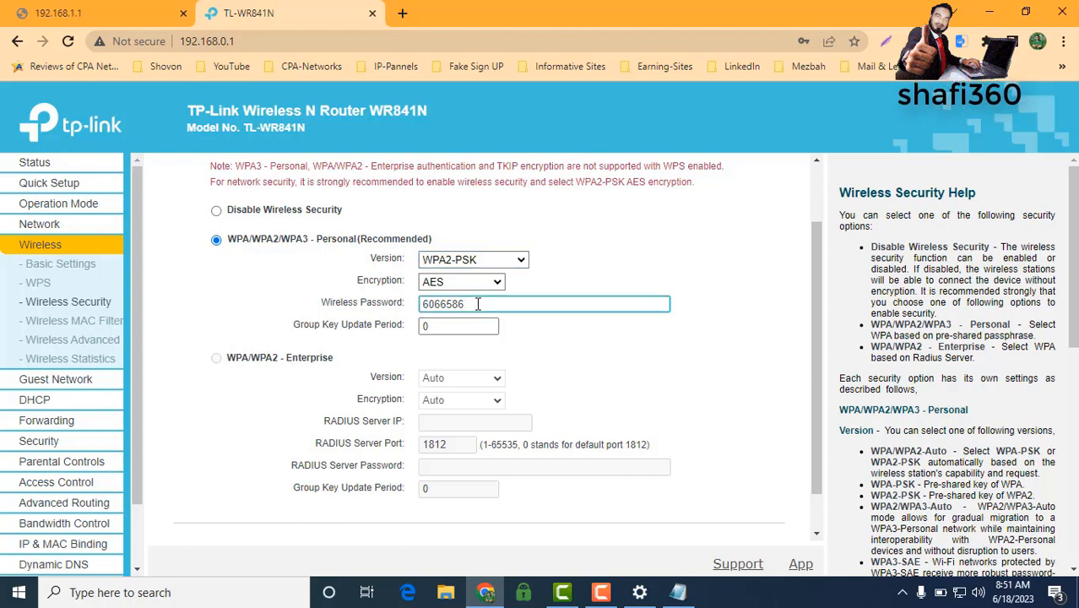
pyautogui.press('BackSpace')
pyautogui.press('BackSpace')
pyautogui.press('BackSpace')
pyautogui.press('BackSpace')
pyautogui.press('BackSpace')
pyautogui.press('BackSpace')
pyautogui.press('BackSpace')
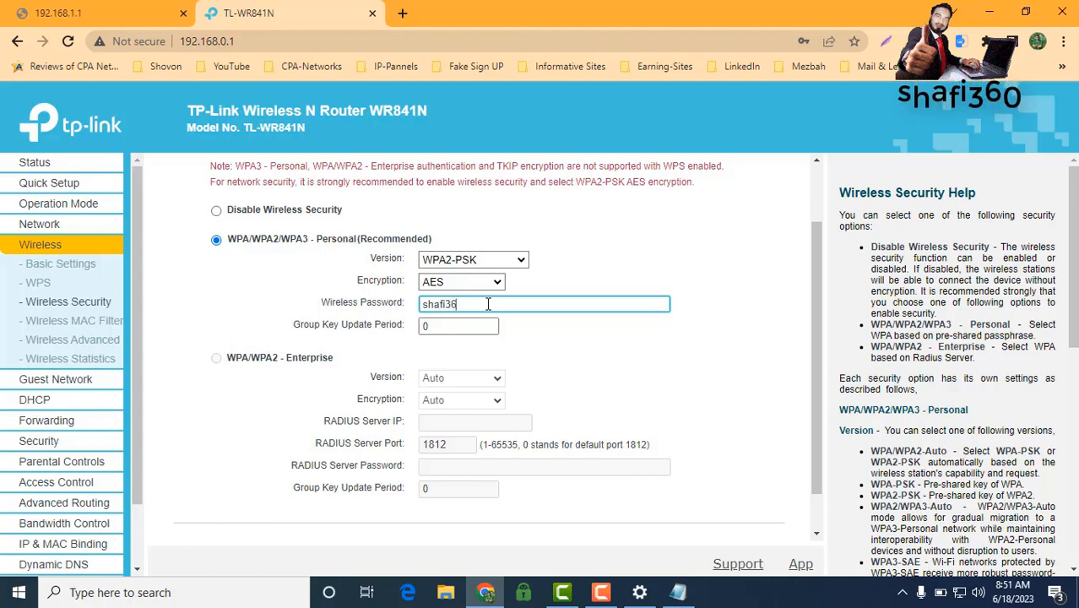
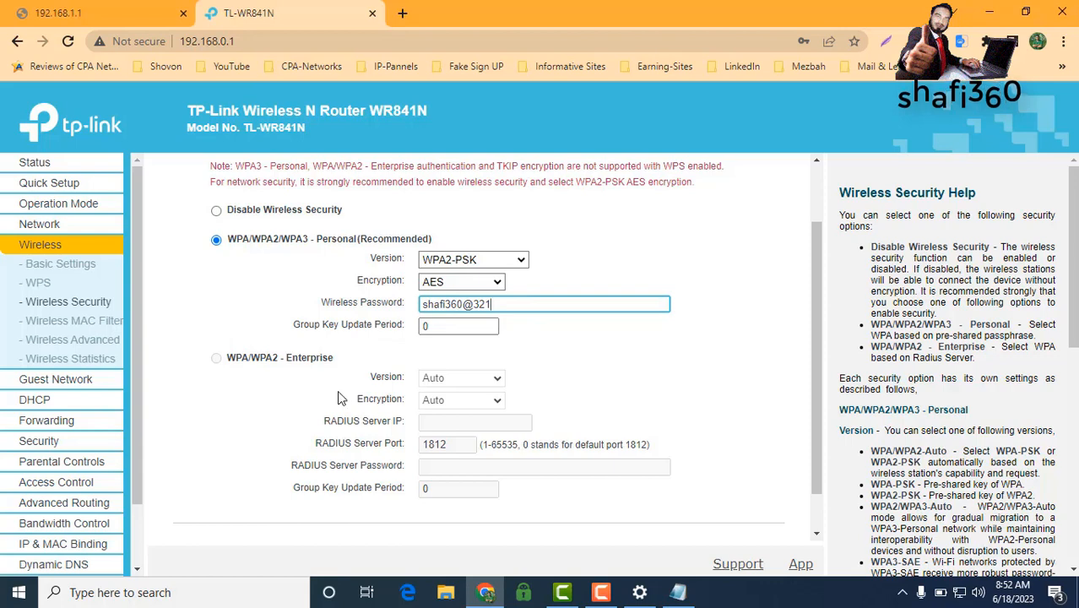
pyautogui.scroll(-1, 337, 390)
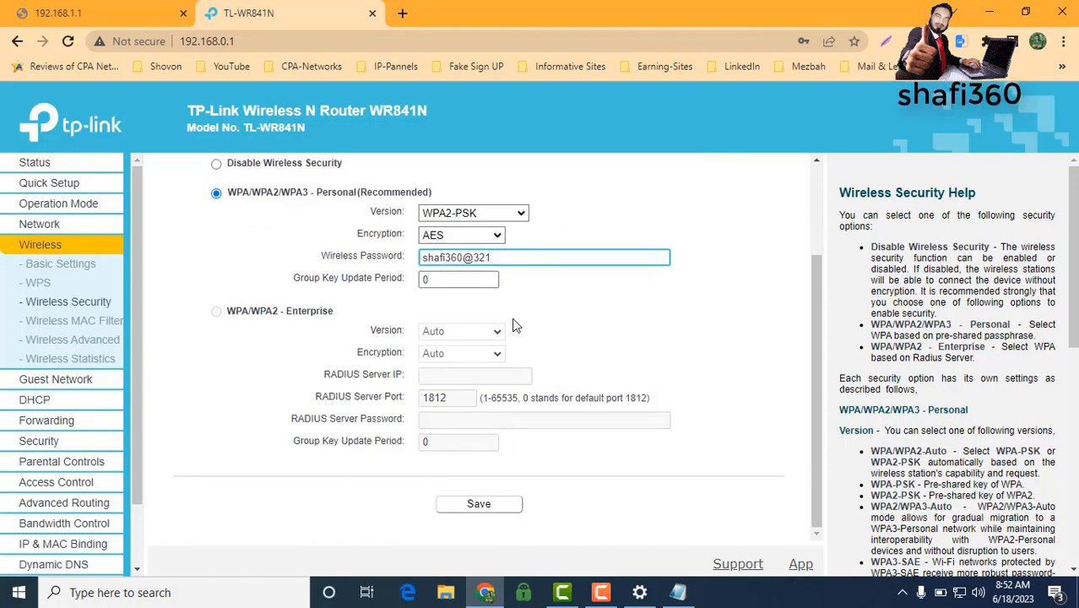
pyautogui.scroll(1, 398, 270)
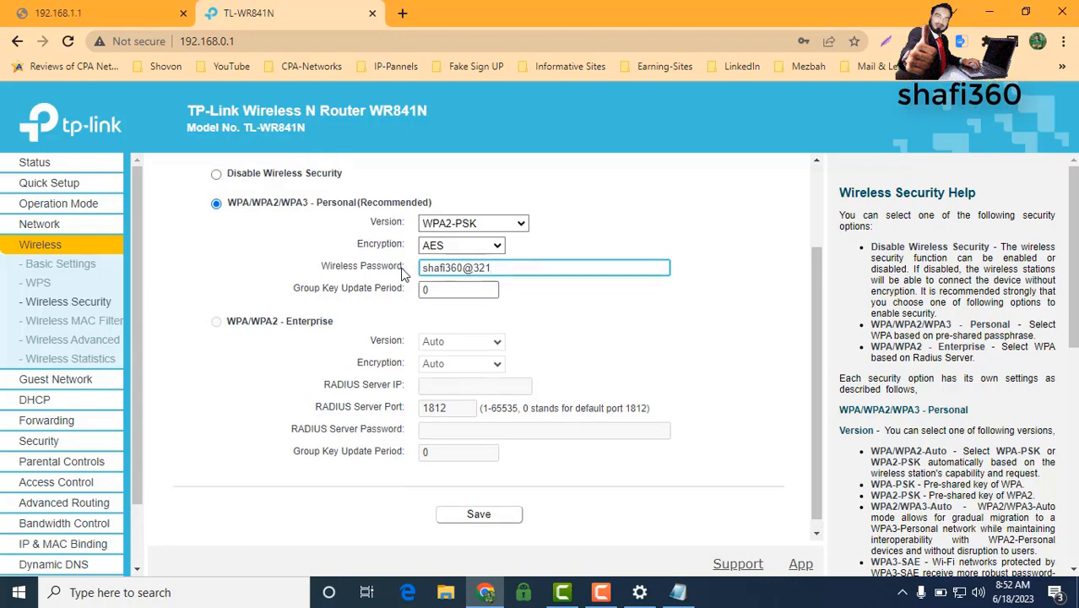
pyautogui.scroll(-1, 473, 477)
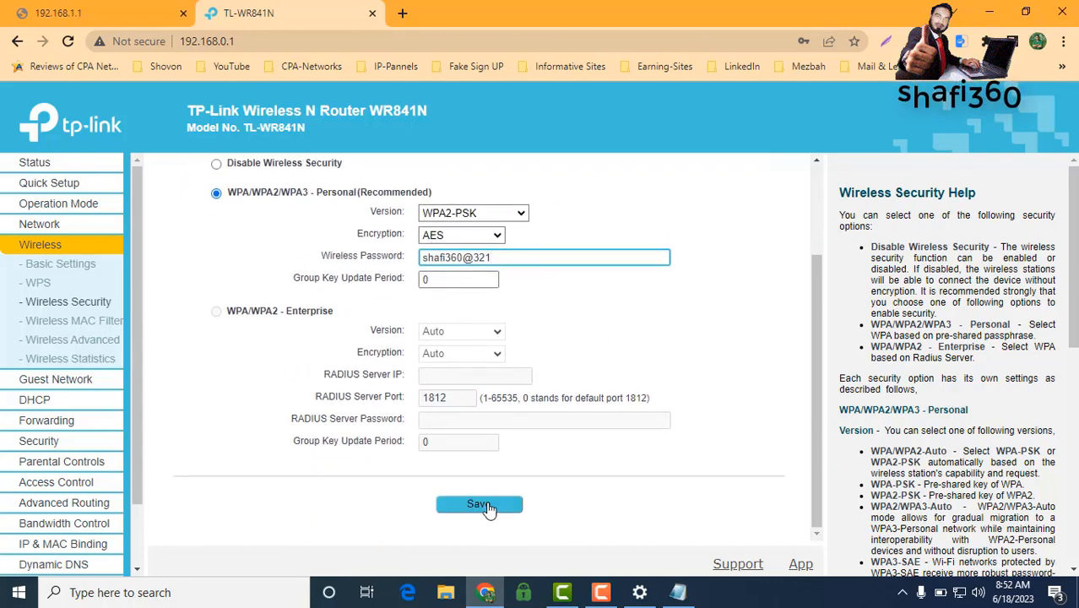
pyautogui.click(477, 505)
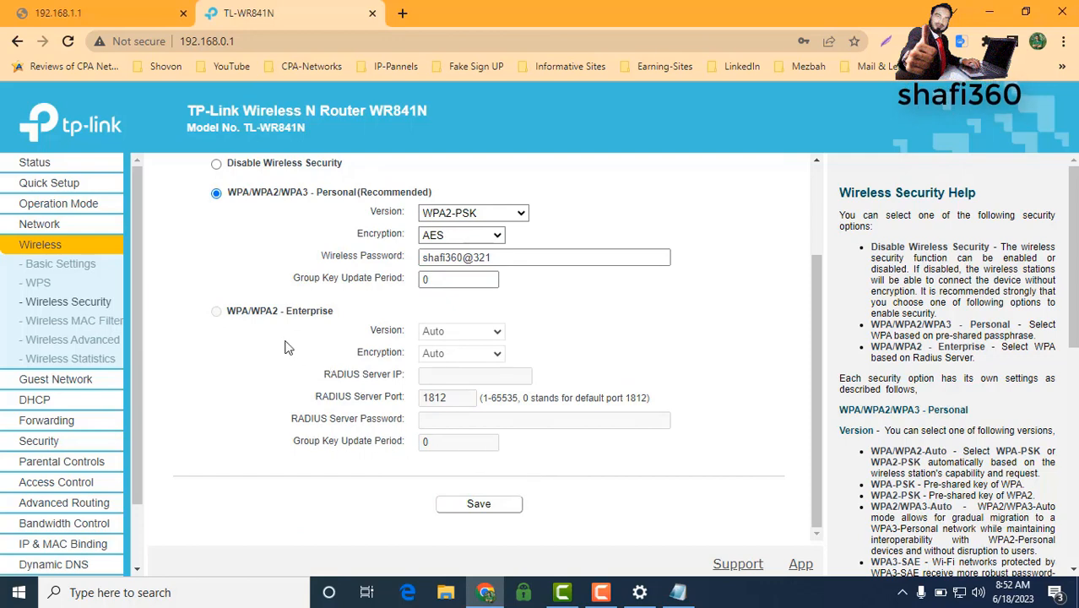
# Step: Replace the network name TP-Link_A490, keep 11bgn mixed mode, and save
pyautogui.click(42, 270)
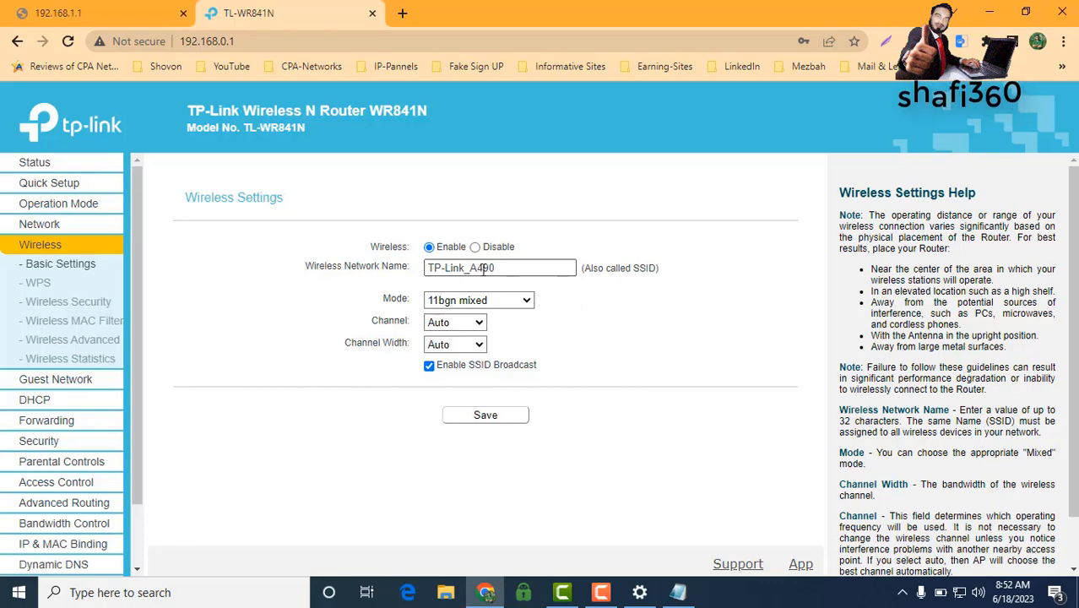
pyautogui.moveTo(508, 268); pyautogui.dragTo(420, 269)
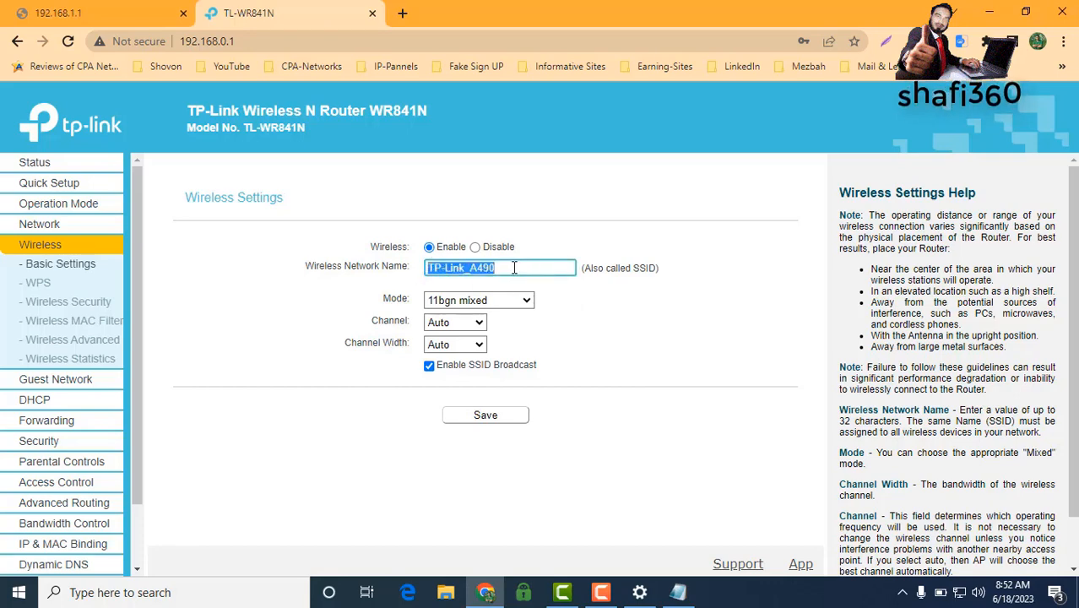
pyautogui.write('shafiqul')
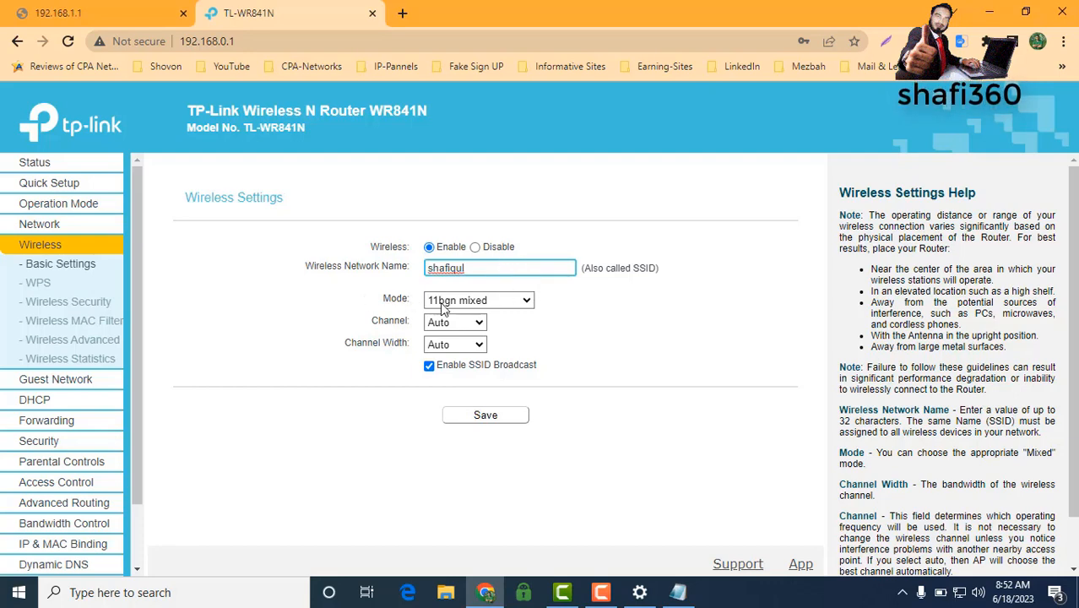
pyautogui.click(528, 303)
pyautogui.click(528, 303)
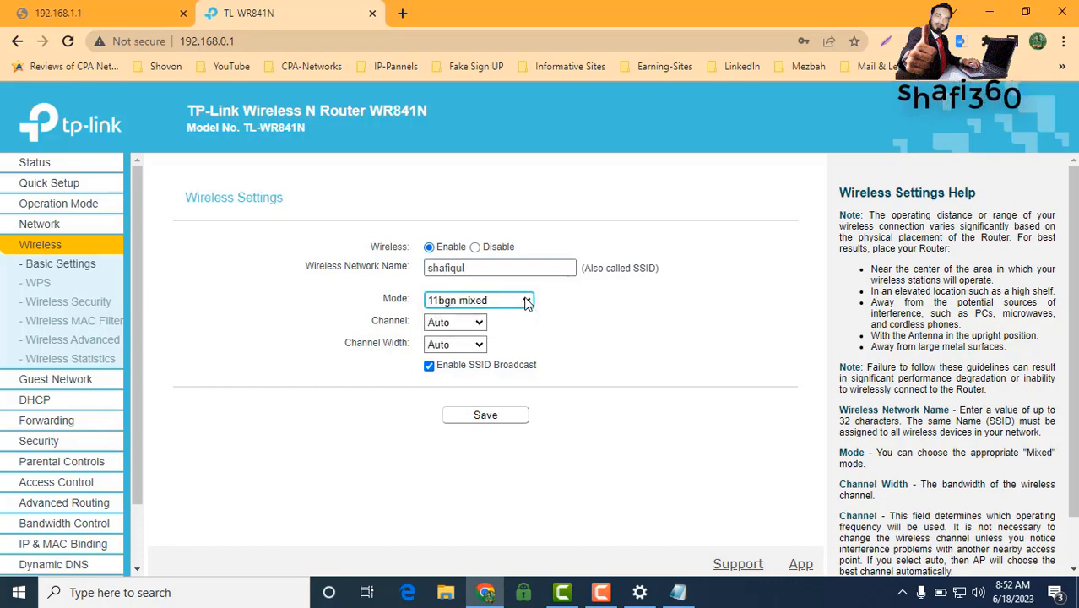
pyautogui.click(486, 413)
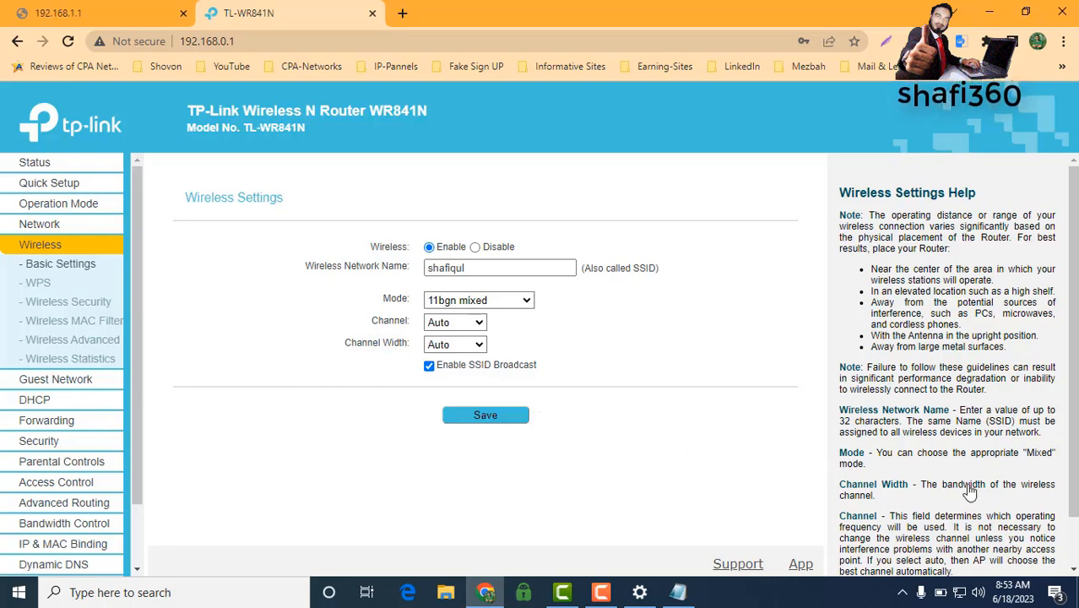
# Step: Check the Windows Wi-Fi list for the broadcasting networks, then close it
pyautogui.click(960, 592)
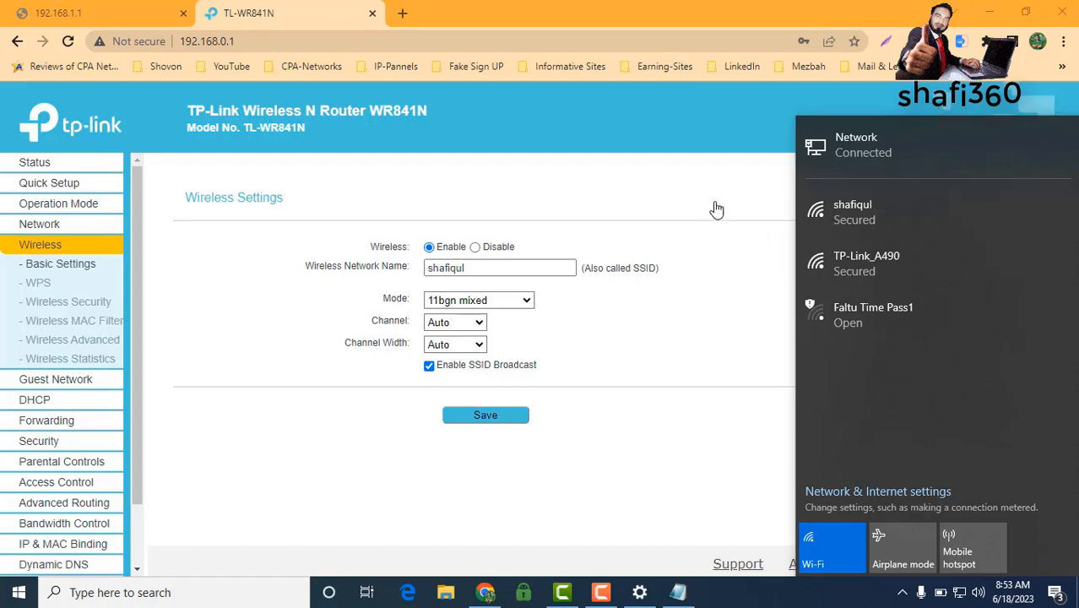
pyautogui.click(686, 196)
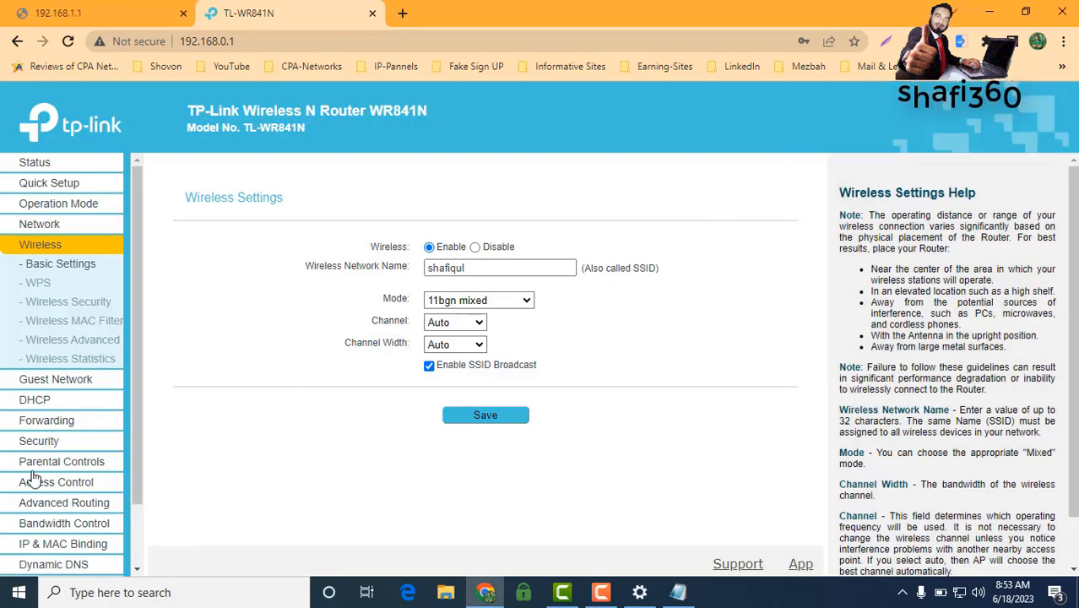
pyautogui.scroll(-2, 76, 507)
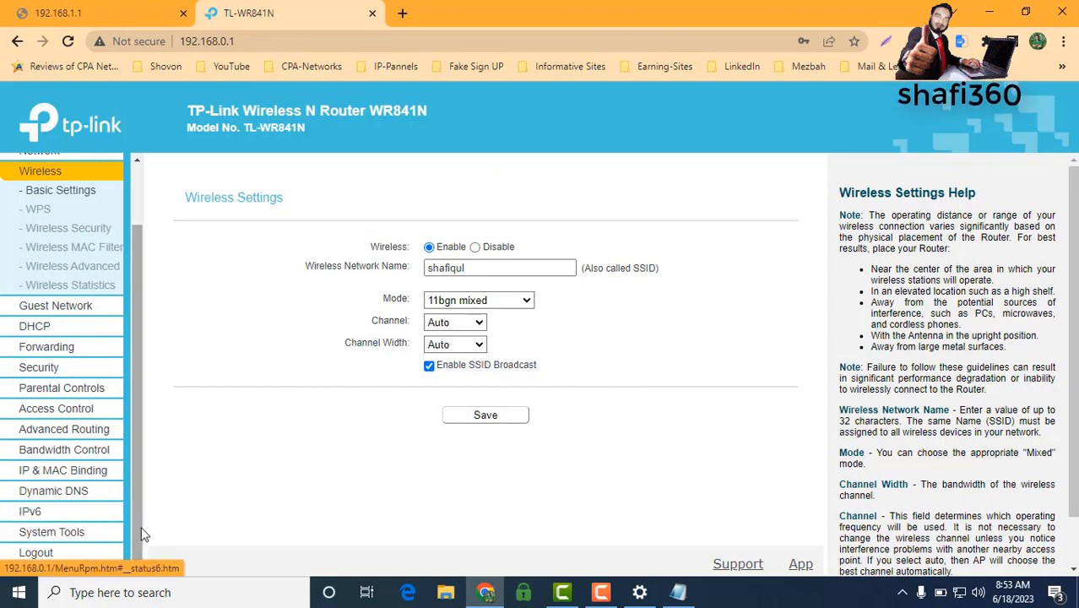
# Step: Reboot the router from System Tools > Reboot and confirm the restart
pyautogui.click(39, 534)
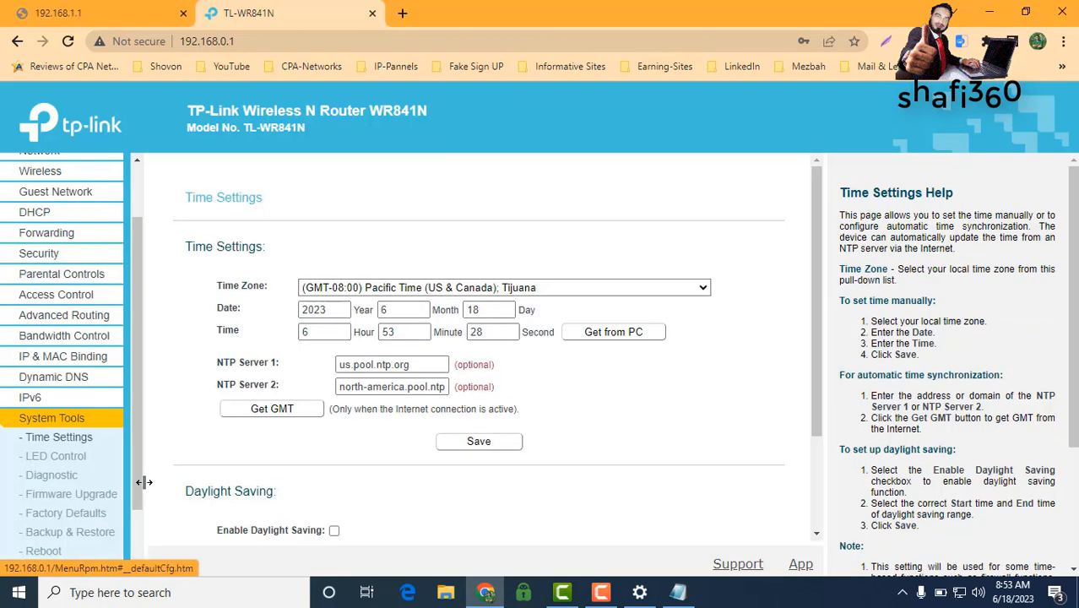
pyautogui.scroll(-1, 114, 473)
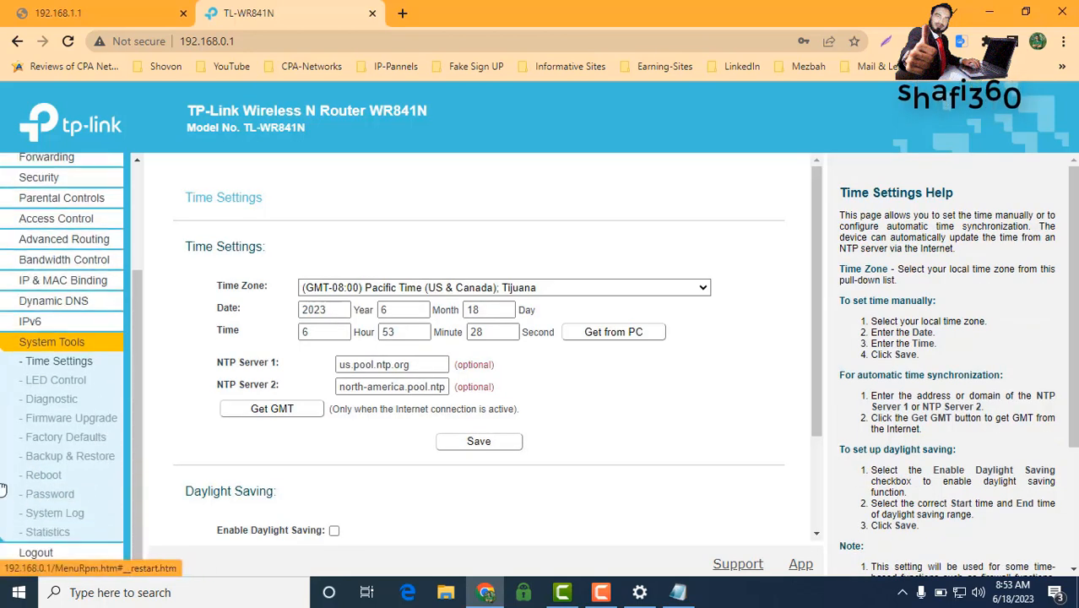
pyautogui.click(46, 480)
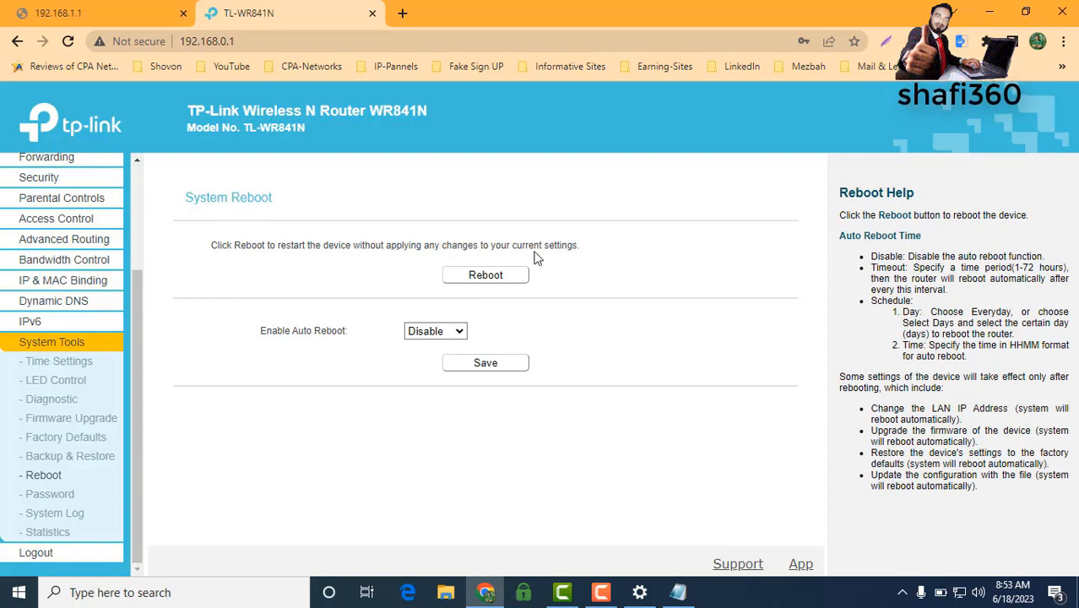
pyautogui.click(480, 282)
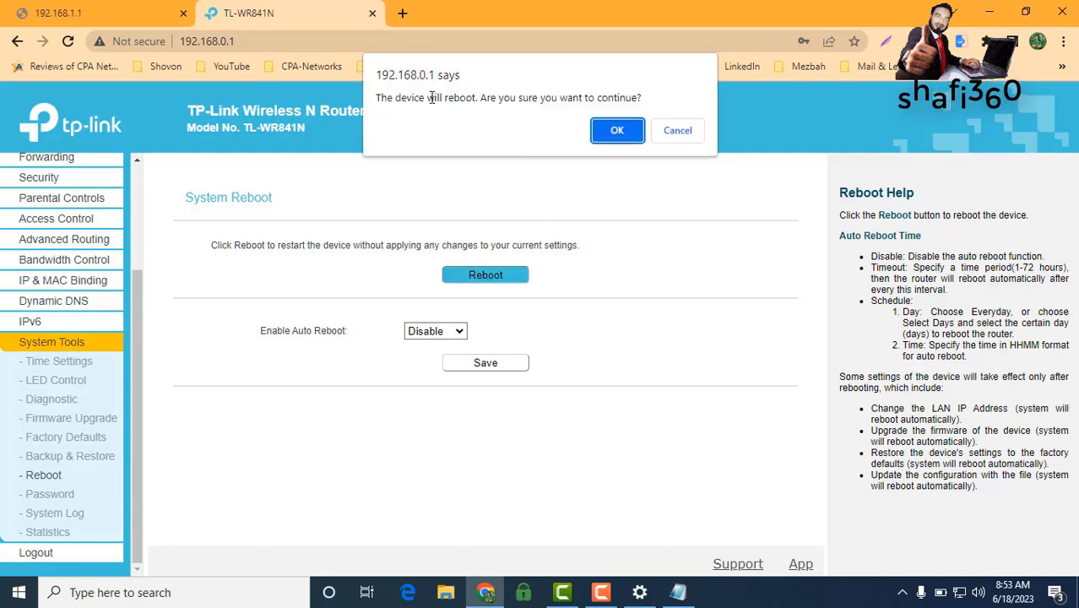
pyautogui.click(611, 136)
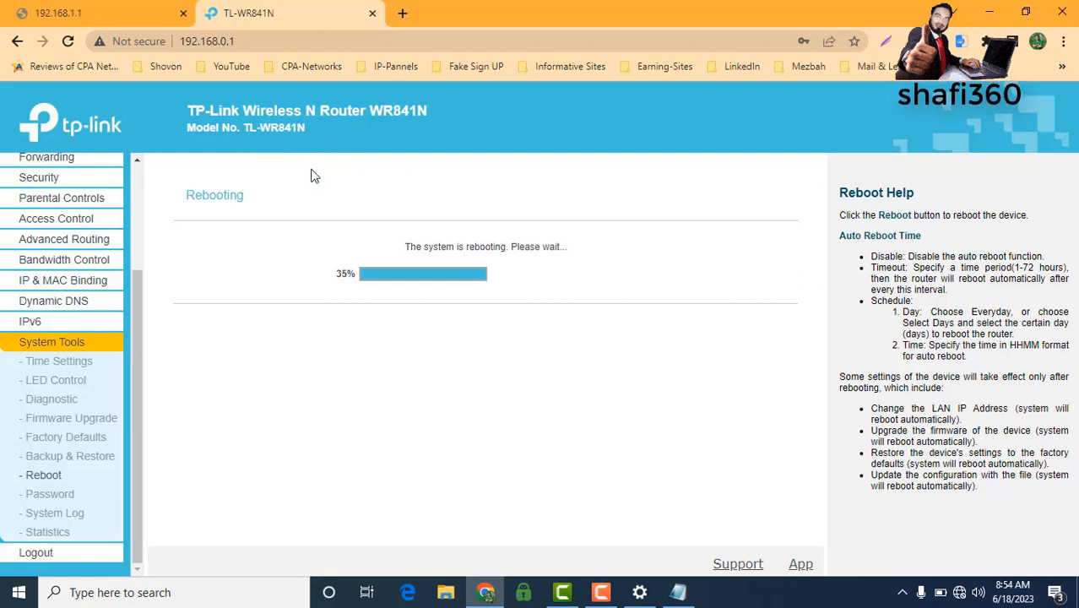
# Step: Wait for the reboot to finish at the login page, then open the screen recorder panel
pyautogui.scroll(1, 63, 328)
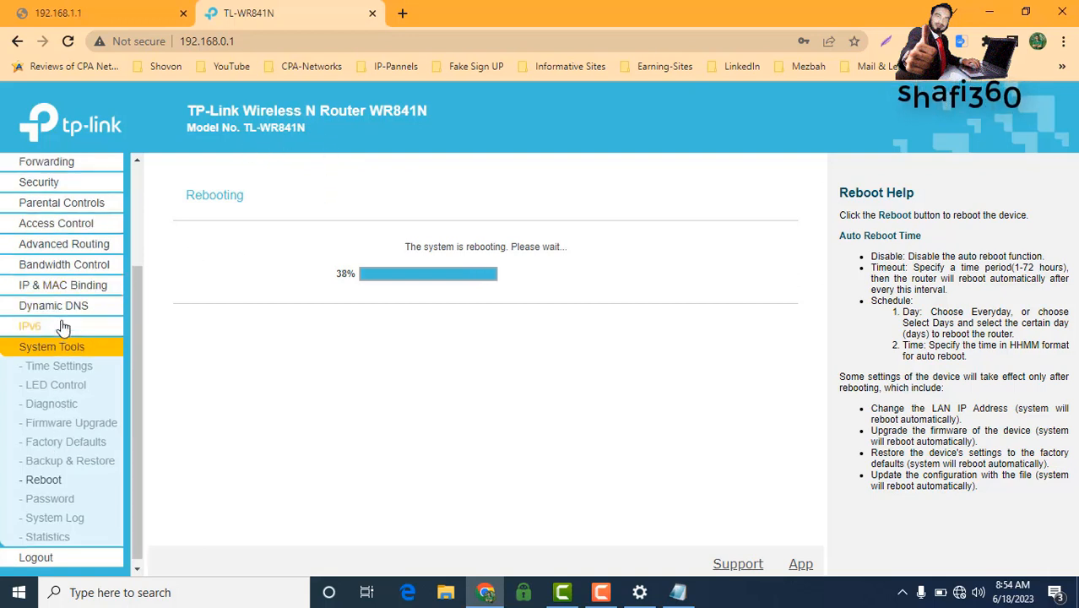
pyautogui.scroll(3, 63, 328)
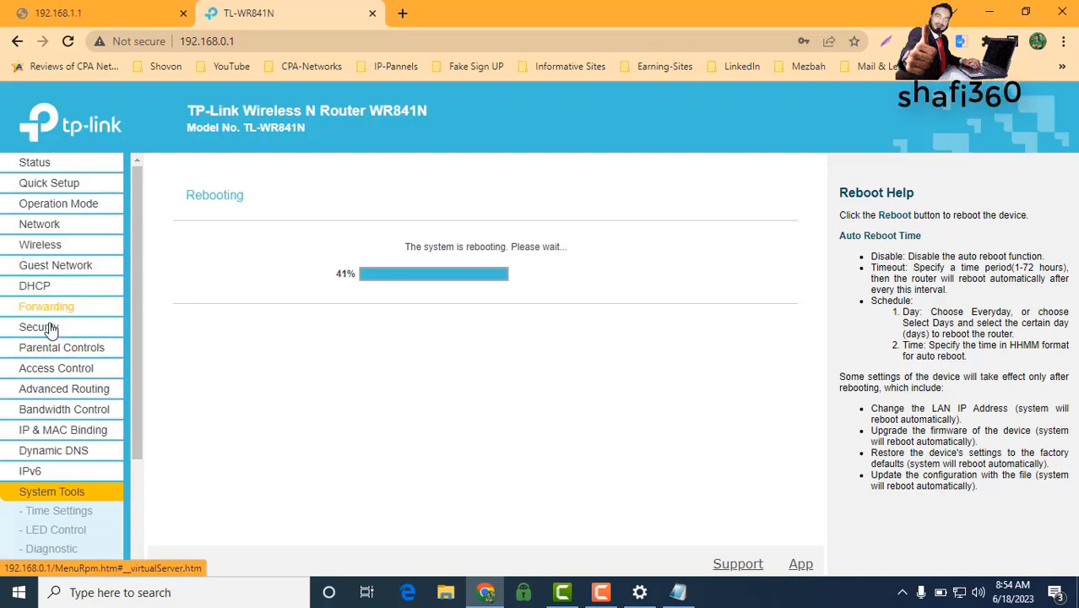
pyautogui.scroll(-3, 51, 329)
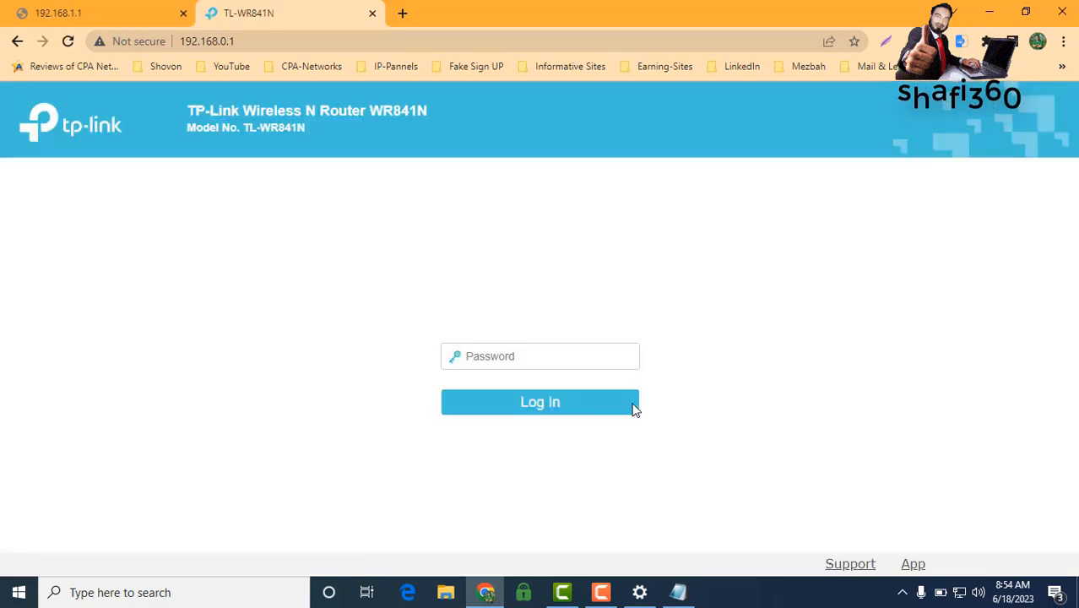
pyautogui.click(601, 594)
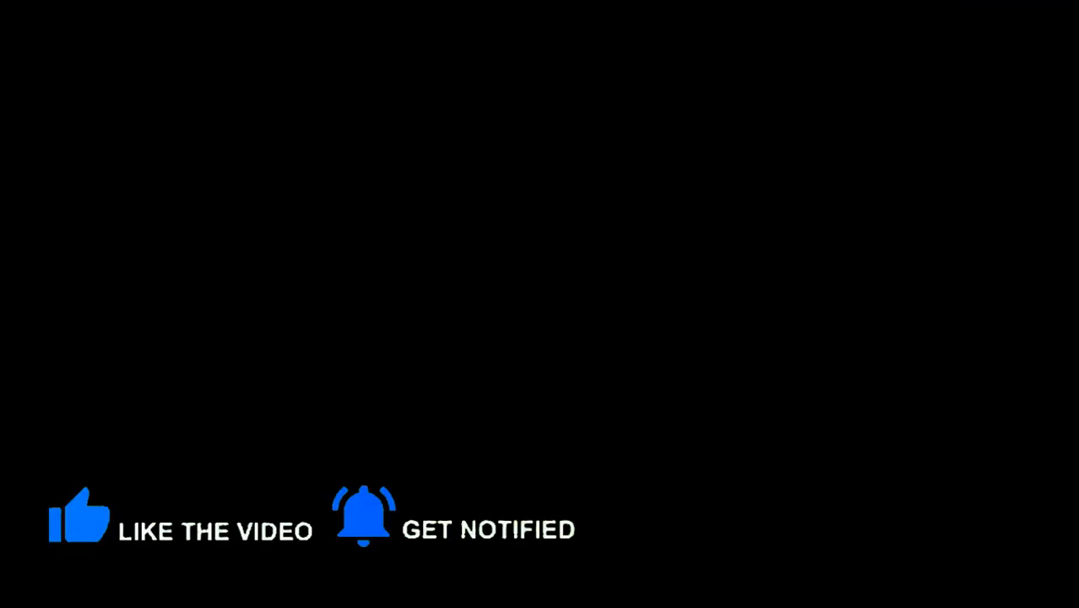